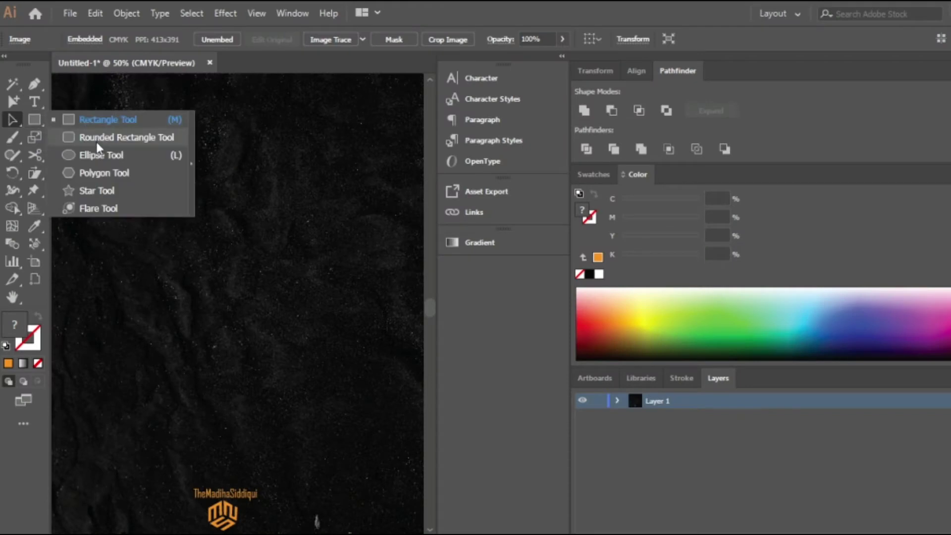
Step: Draw an orange rounded rectangle and drag its corner widget to make a pill shape
left_click(97, 142)
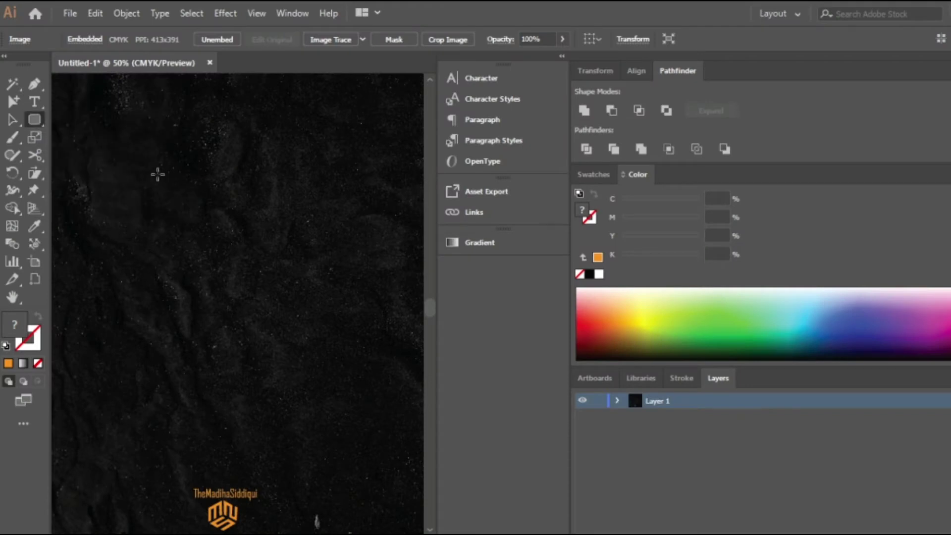
left_click_drag(153, 171, 215, 308)
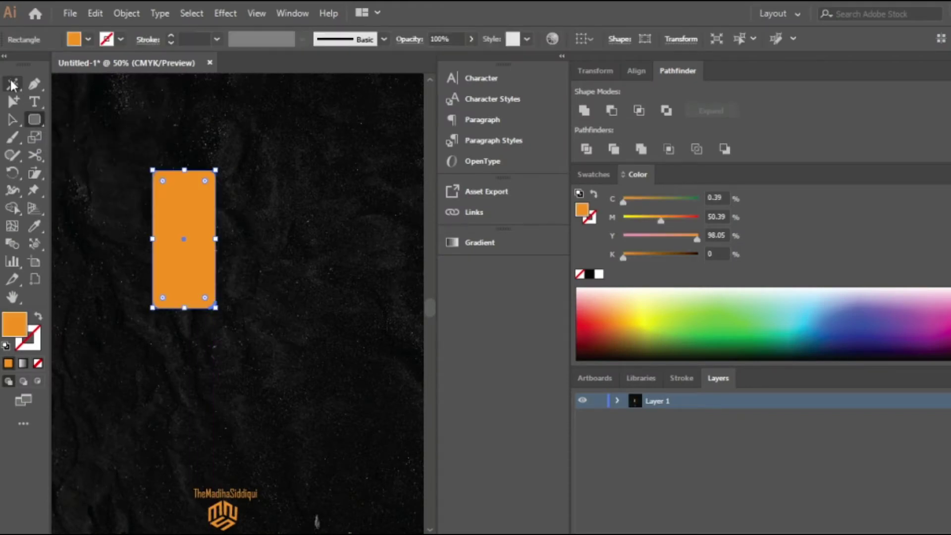
left_click(4, 56)
left_click_drag(11, 83, 81, 136)
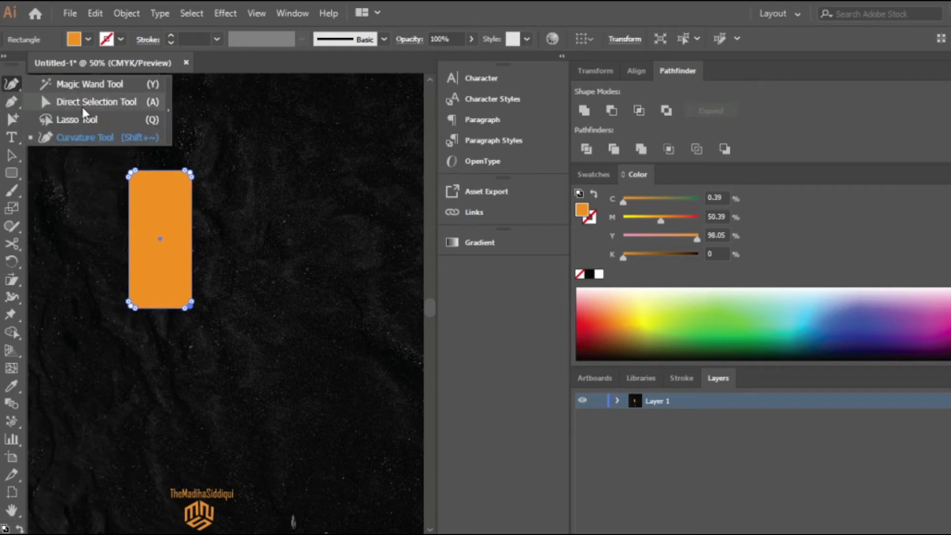
left_click_drag(11, 83, 74, 138)
left_click_drag(141, 186, 142, 211)
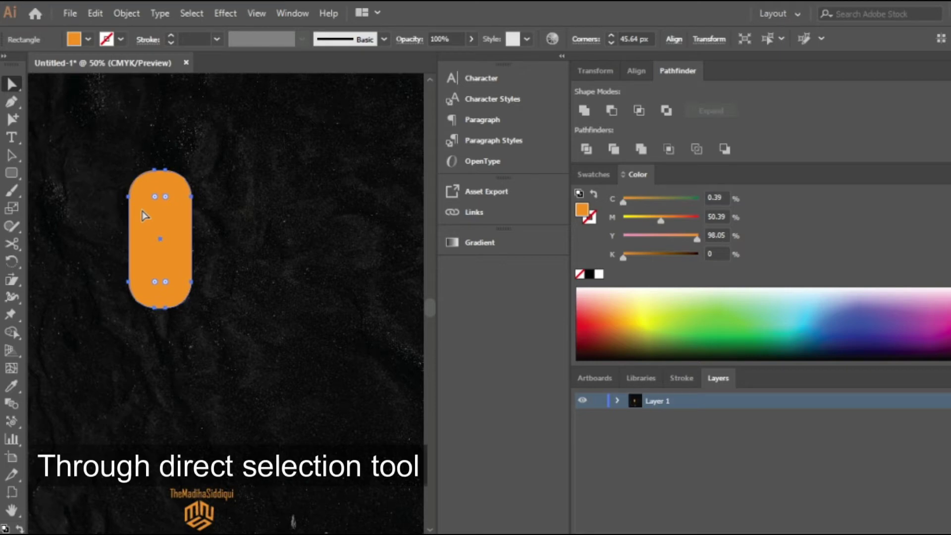
Step: Duplicate the pill, tilt the two copies in opposite directions and overlap them into an X
key("a")
mouse_move(151, 226)
left_mouse_down()
mouse_move(222, 221)
mouse_move(145, 222)
left_mouse_up()
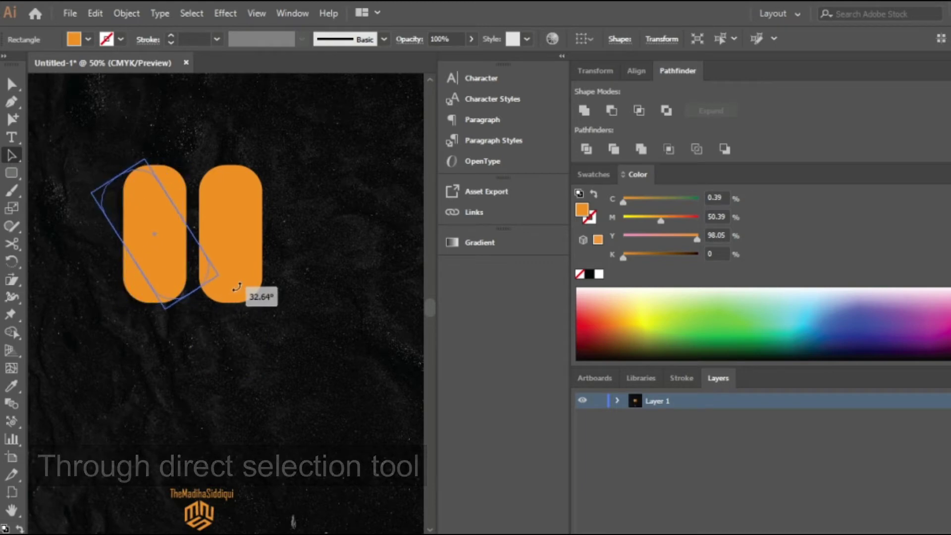
mouse_move(189, 313)
left_mouse_down()
mouse_move(217, 275)
mouse_move(185, 265)
mouse_move(250, 257)
left_mouse_up()
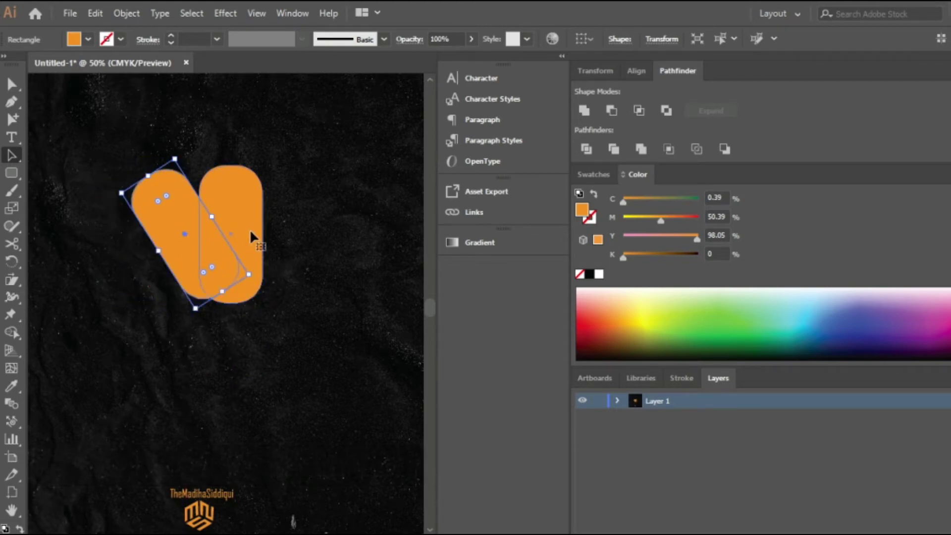
left_click_drag(265, 304, 218, 316)
left_click_drag(254, 202, 228, 220)
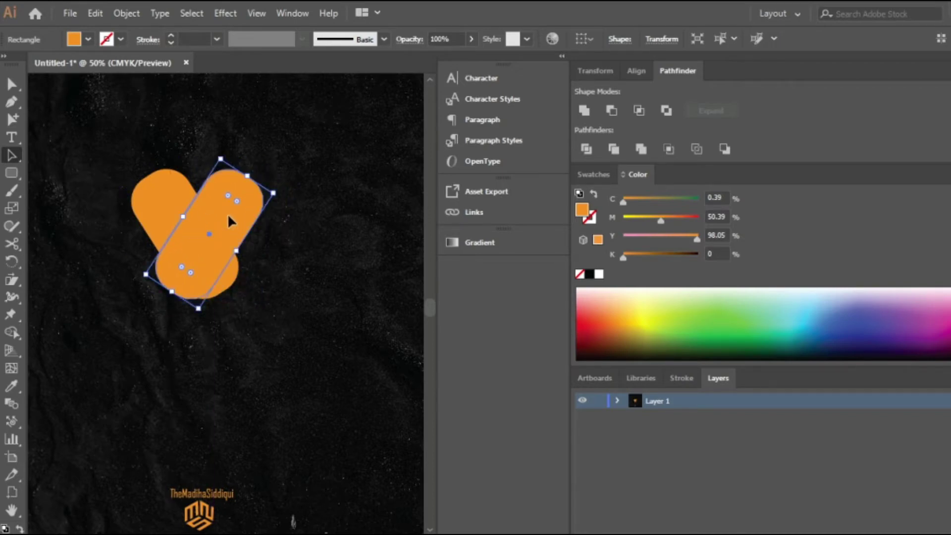
mouse_move(202, 310)
left_mouse_down()
mouse_move(202, 318)
mouse_move(208, 291)
mouse_move(223, 286)
mouse_move(192, 317)
left_mouse_up()
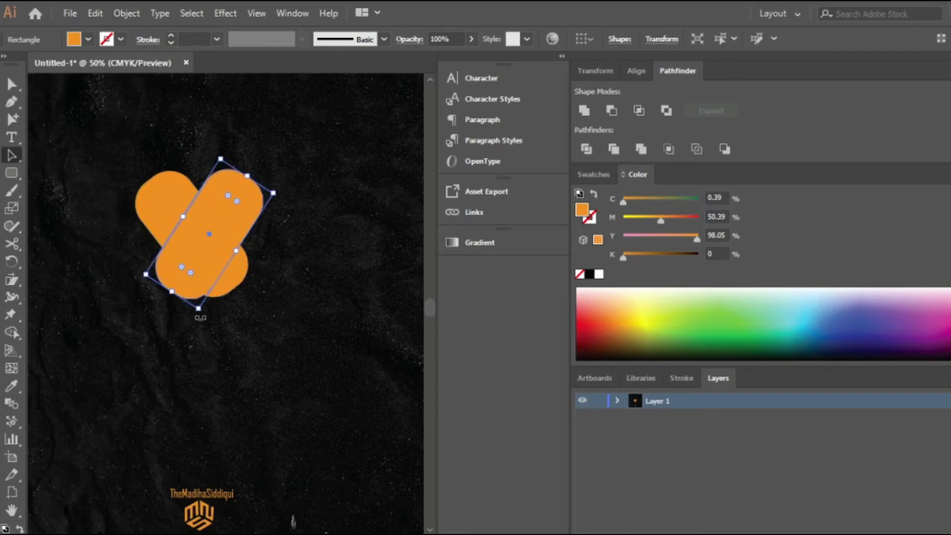
left_click(305, 309)
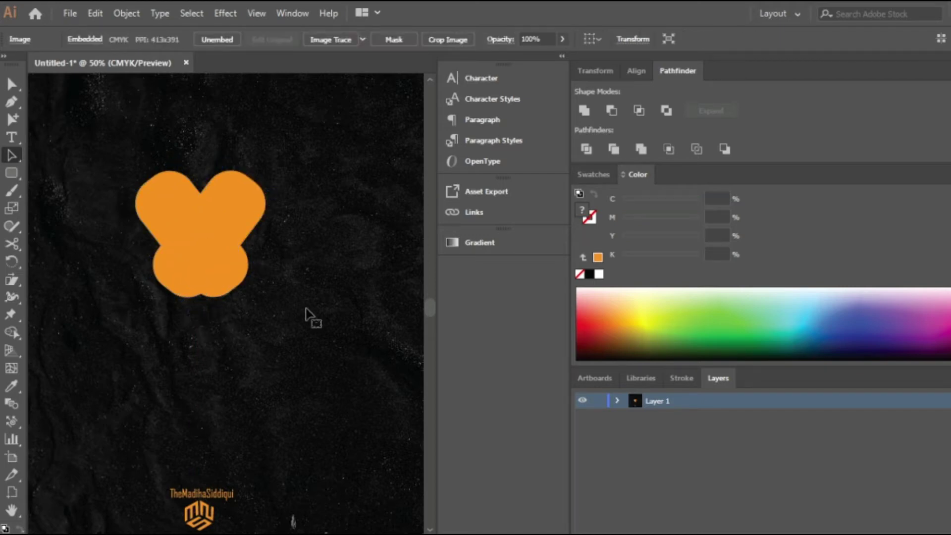
Step: Expand Layer 1 in the Layers panel and lock the background <Image>
left_click(190, 270)
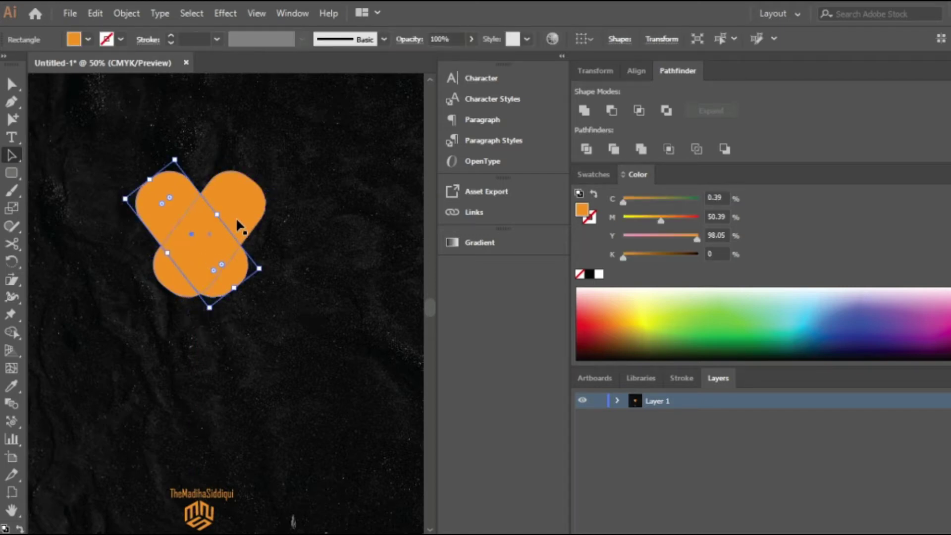
left_click(617, 401)
left_click(598, 463)
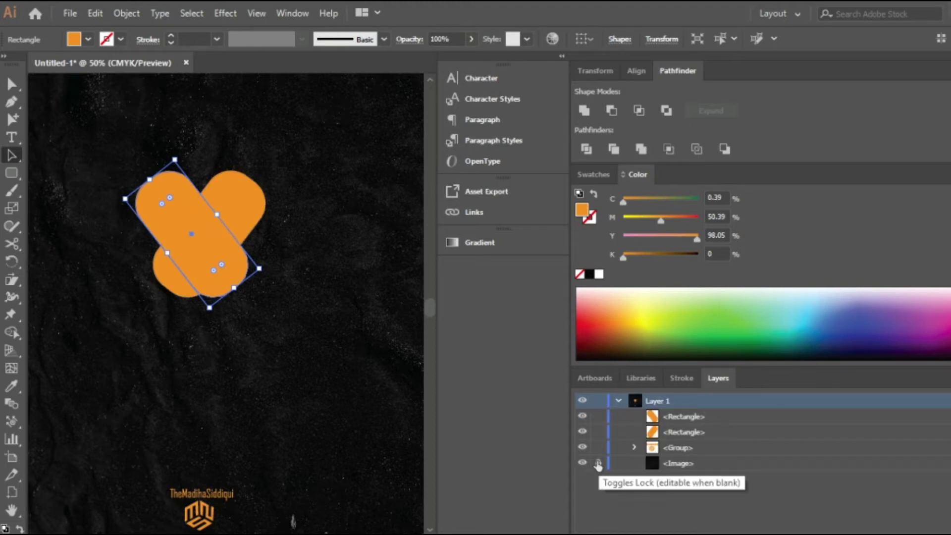
left_click(319, 337)
Step: Round the pill corners to 54.84 px and rotate the other pill to a matching angle of about 37.84°
left_click(194, 245)
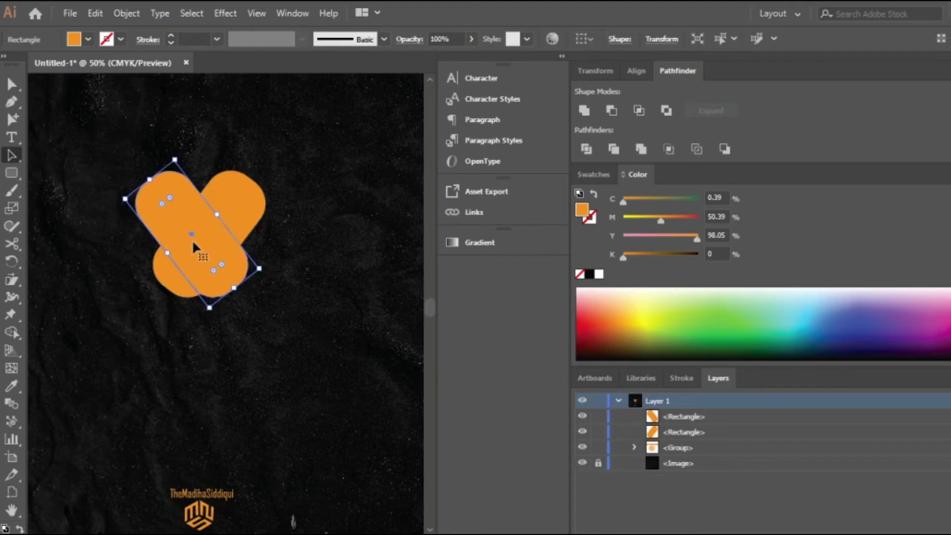
left_click(13, 84)
left_click_drag(170, 198, 179, 207)
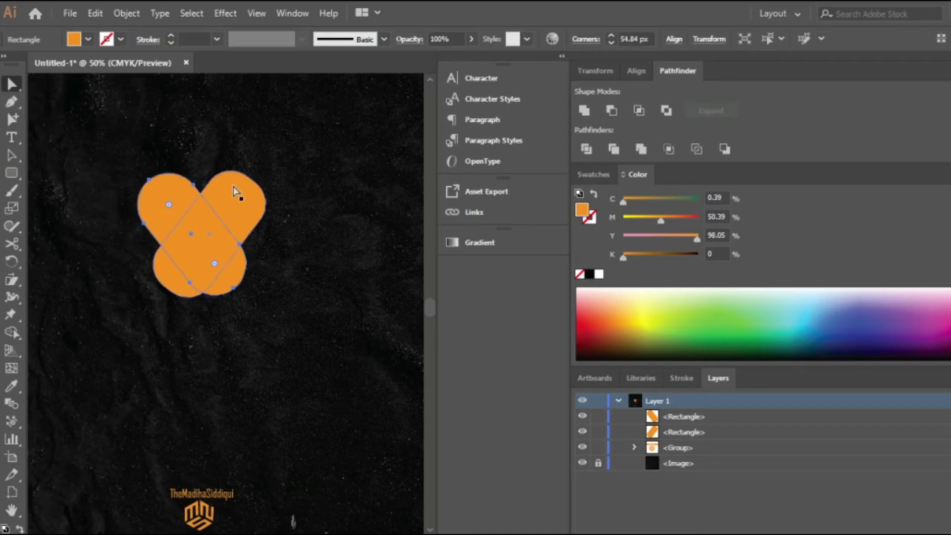
left_click_drag(237, 205, 250, 217)
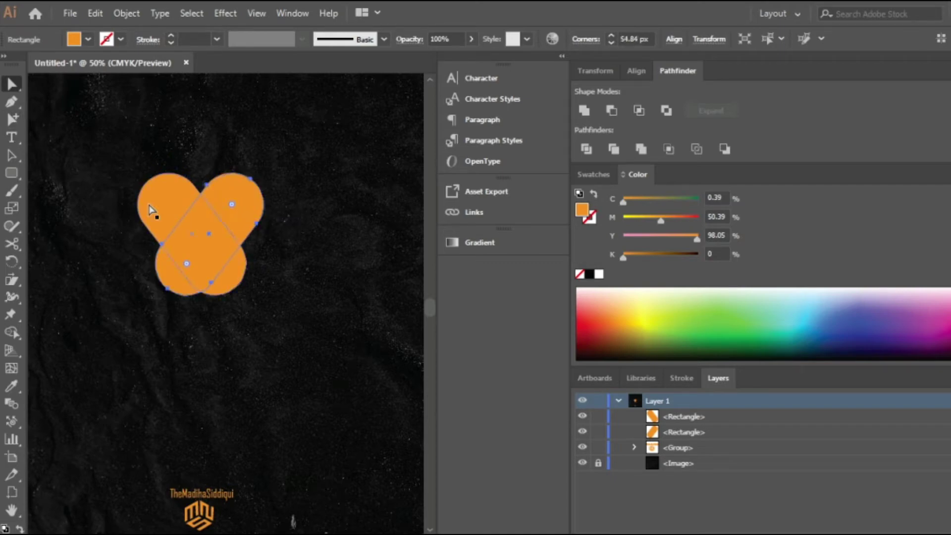
left_click(11, 157)
left_click(131, 148)
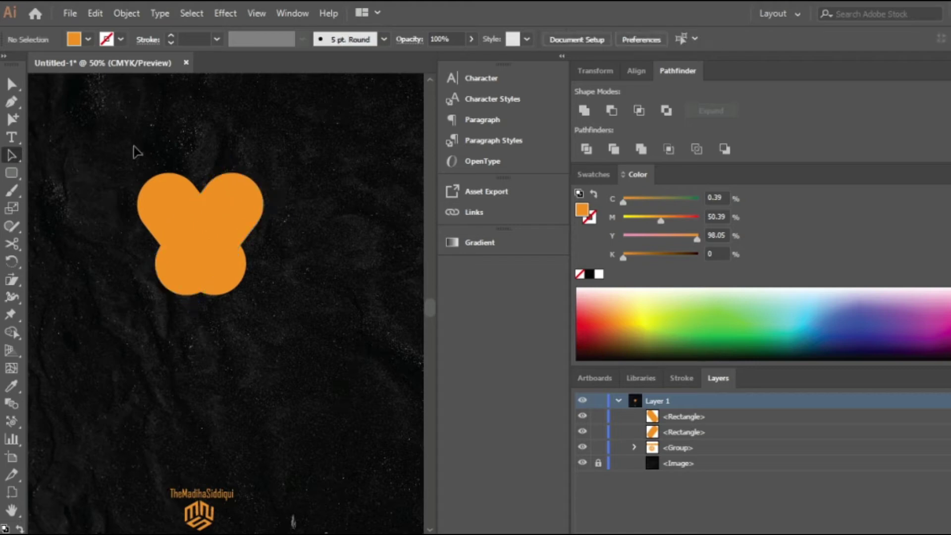
left_click(206, 268)
left_click_drag(210, 315, 210, 315)
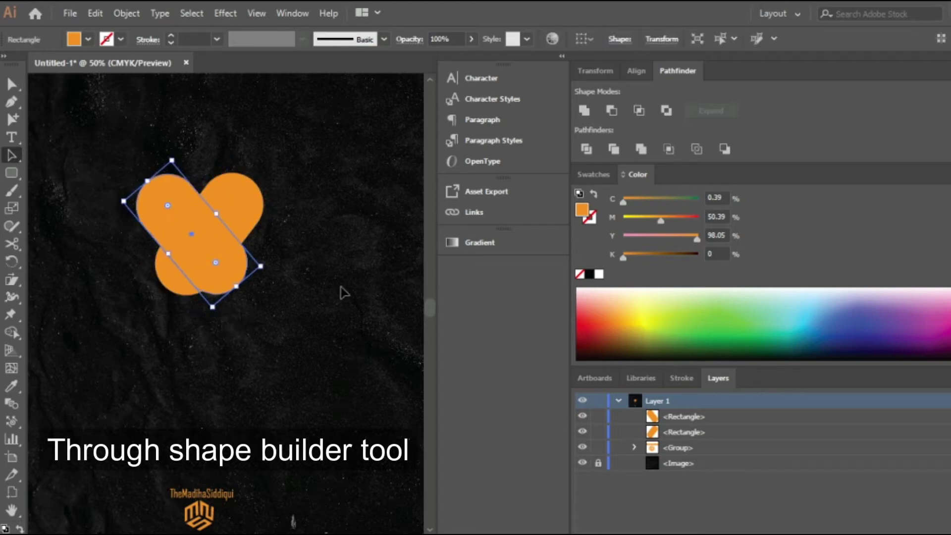
Step: Select both pills and delete the lower overlap pieces with the Shape Builder to form a heart
left_click(341, 292)
left_click_drag(127, 145, 275, 345)
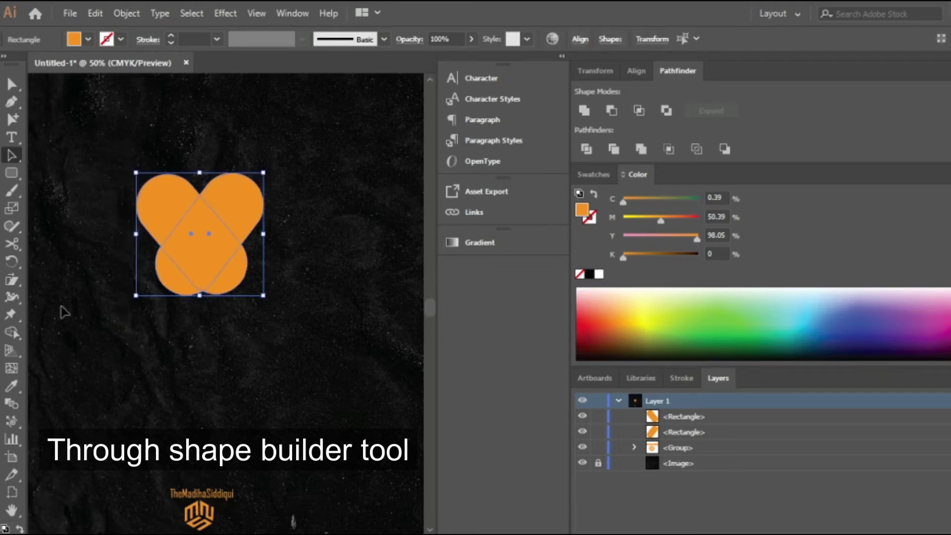
left_click(16, 333)
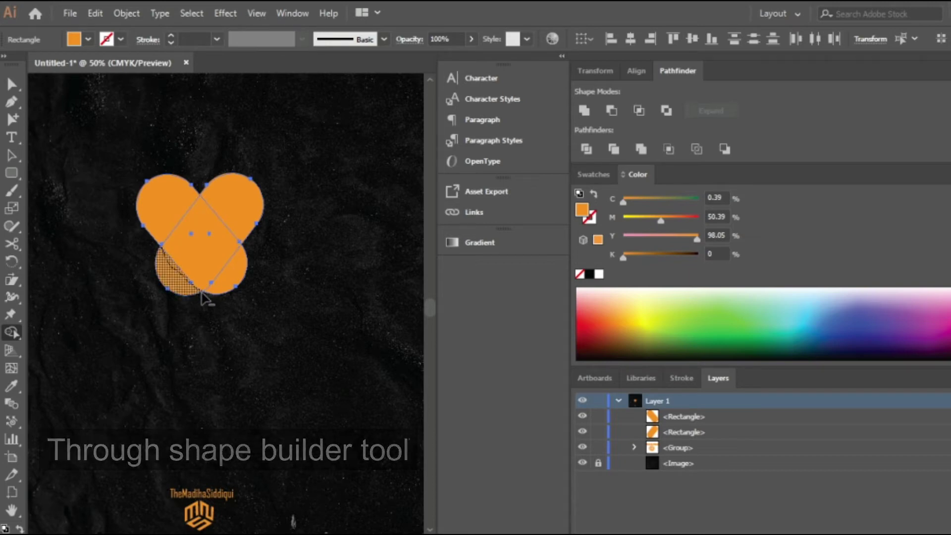
left_click_drag(169, 265, 206, 297)
left_click(229, 254)
Step: Give the left half of the heart a black stroke
key("a")
left_click(312, 292)
left_click(195, 230)
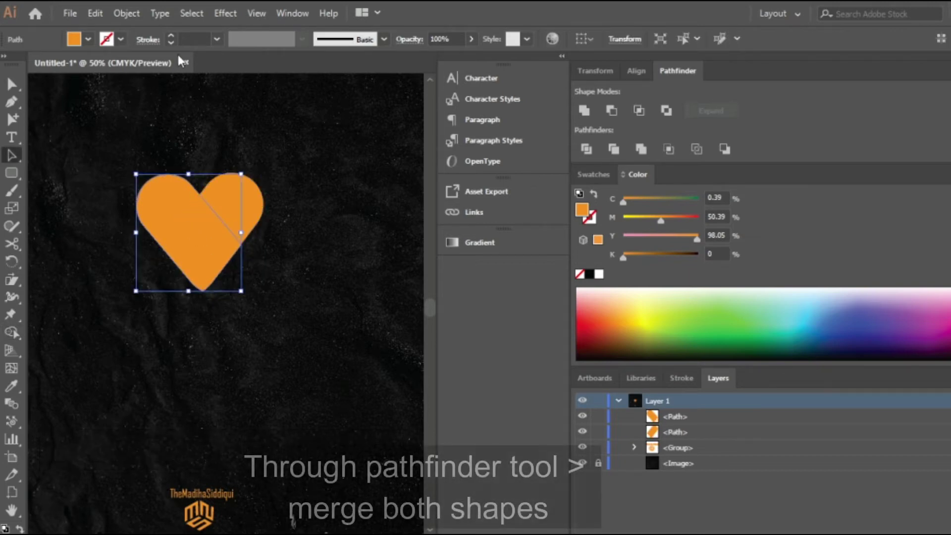
left_click(171, 36)
Step: Set the stroke to 1 pt and apply a white-to-black gradient to both heart halves
left_click(171, 36)
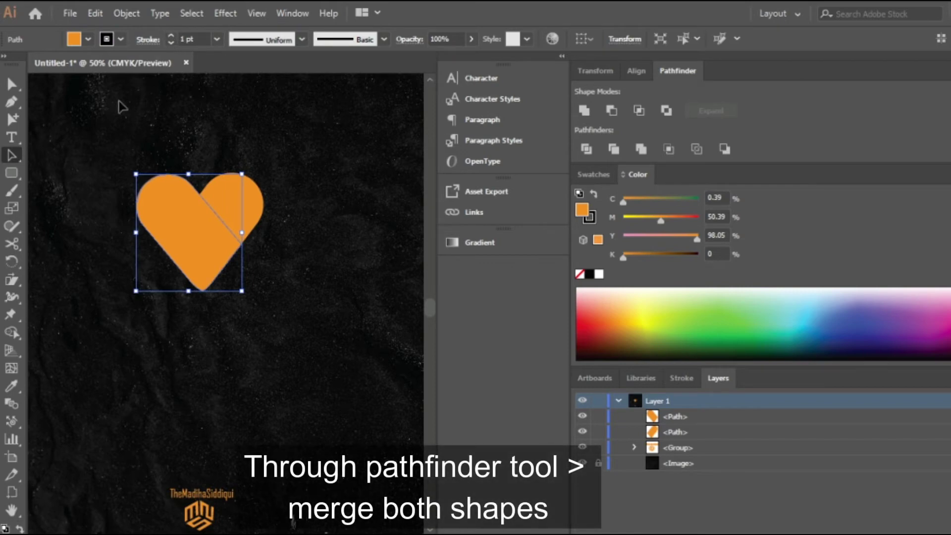
left_click(474, 246)
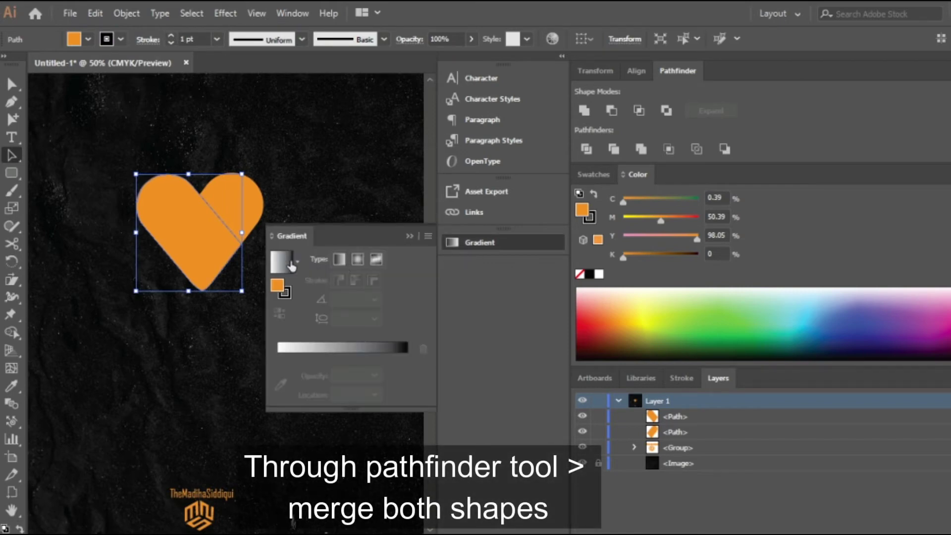
left_click(291, 266)
left_click_drag(135, 150, 252, 314)
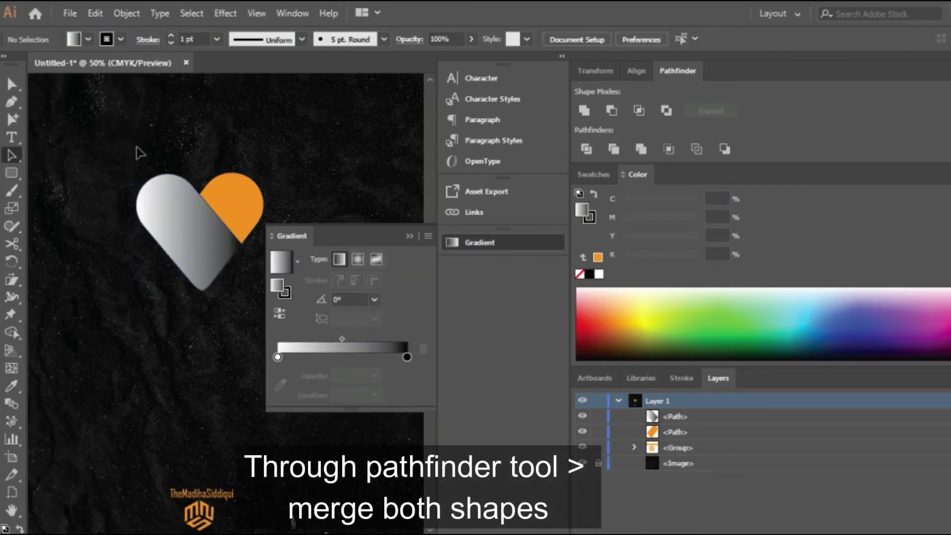
left_click(281, 262)
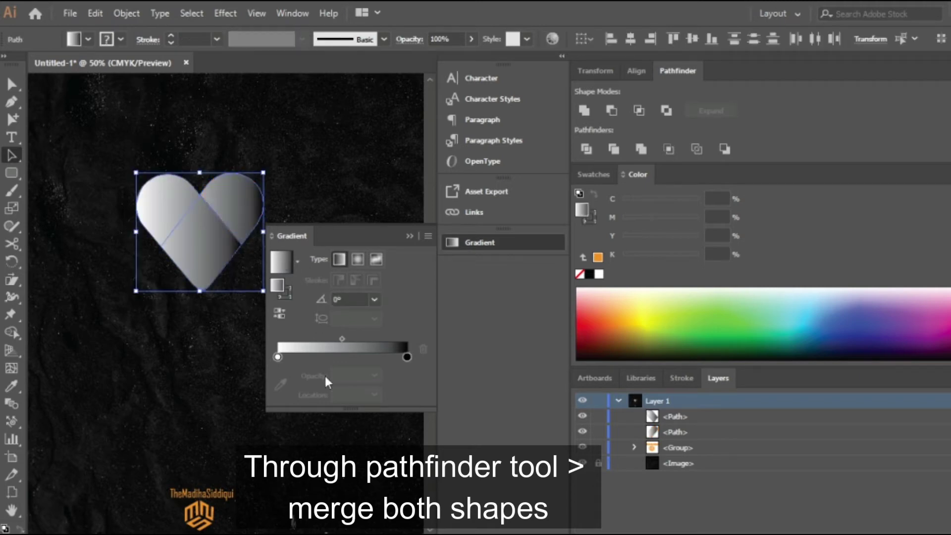
Step: Unite the halves into one heart and apply the Orange, Yellow gradient with a light orange stop shifted inward
left_click(587, 113)
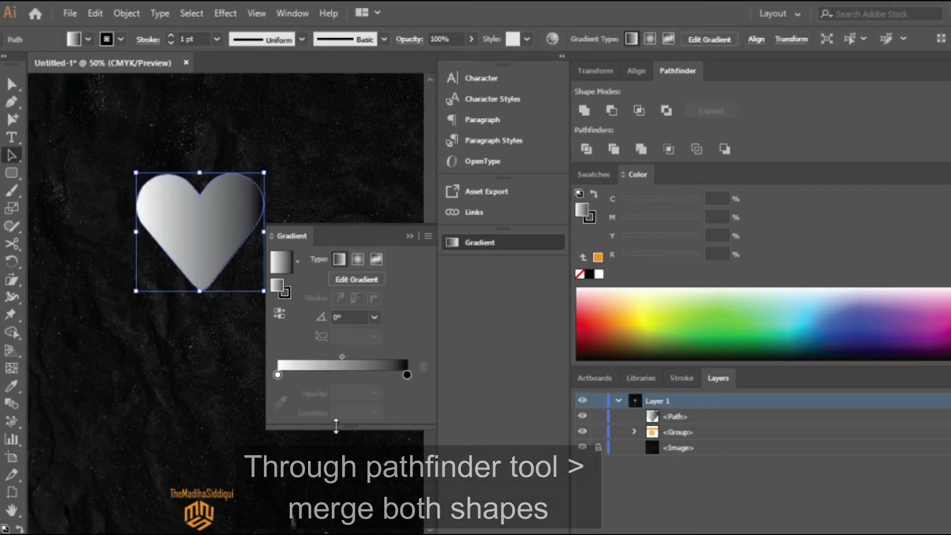
left_click(297, 261)
left_click(238, 314)
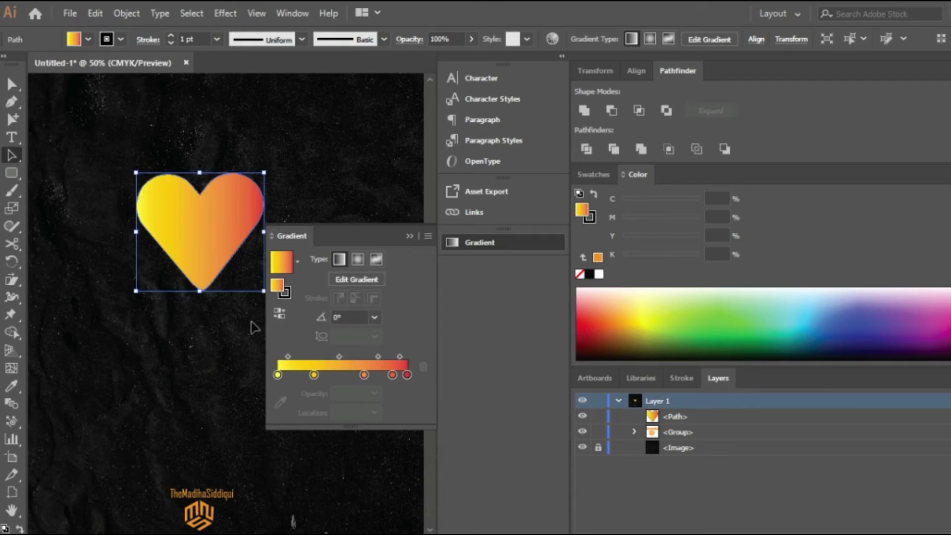
left_click(364, 374)
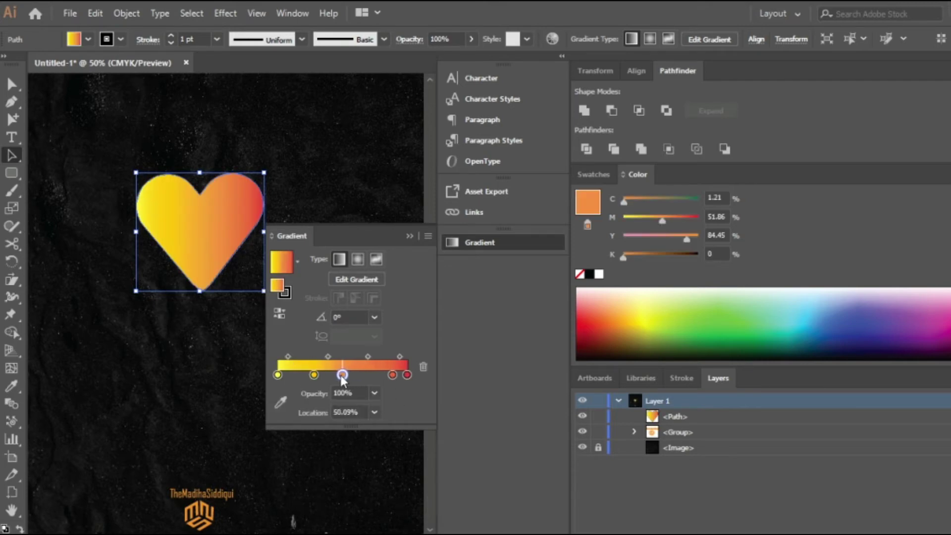
left_click_drag(364, 374, 340, 374)
double_click(314, 375)
left_click(375, 191)
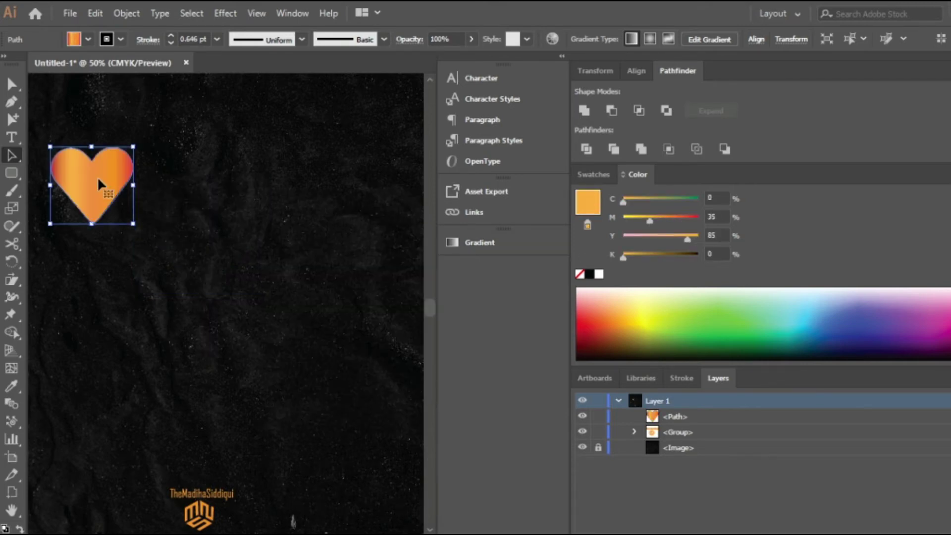
Step: Duplicate the heart to the right and blend both hearts with 40 specified steps
mouse_move(98, 182)
left_mouse_down()
mouse_move(337, 184)
mouse_move(111, 183)
mouse_move(233, 304)
mouse_move(313, 188)
left_mouse_up()
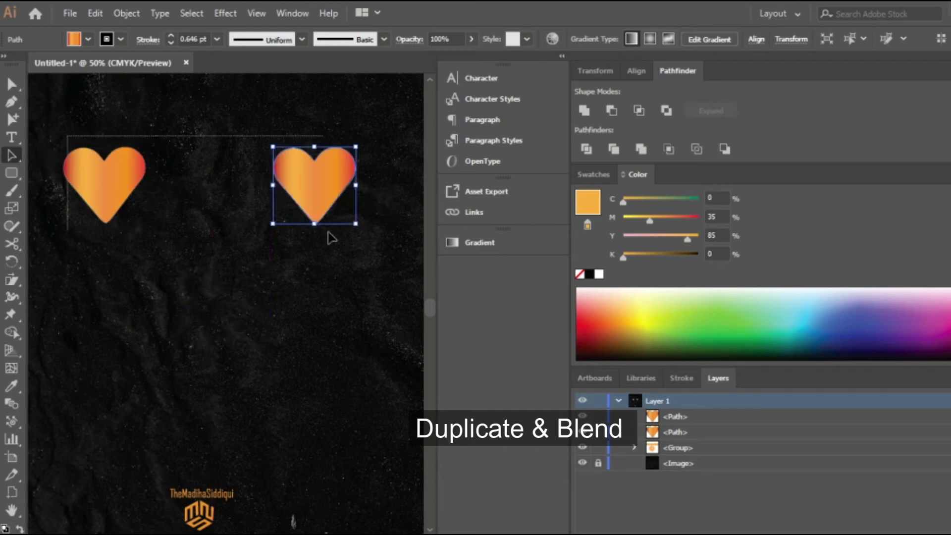
left_click_drag(69, 139, 328, 238)
left_click(126, 13)
mouse_move(182, 391)
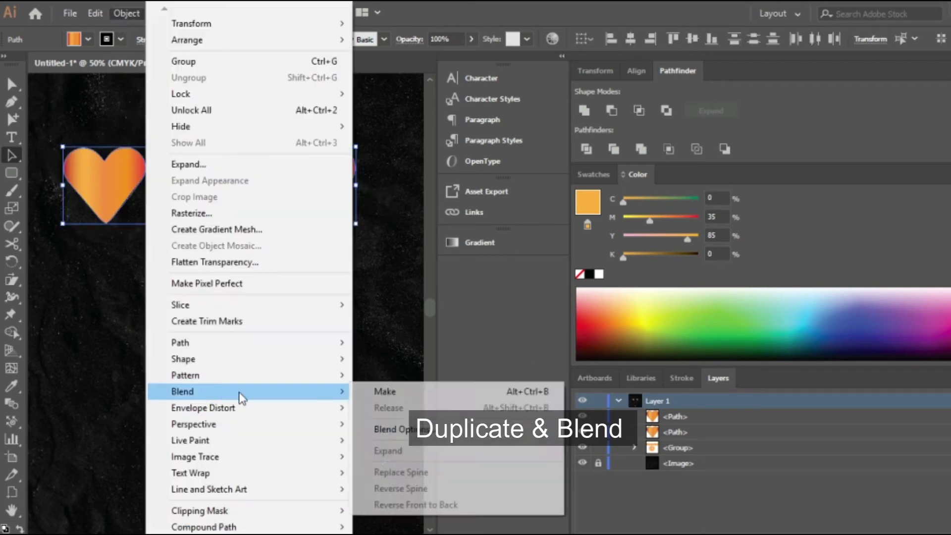
left_click(371, 429)
left_click(249, 149)
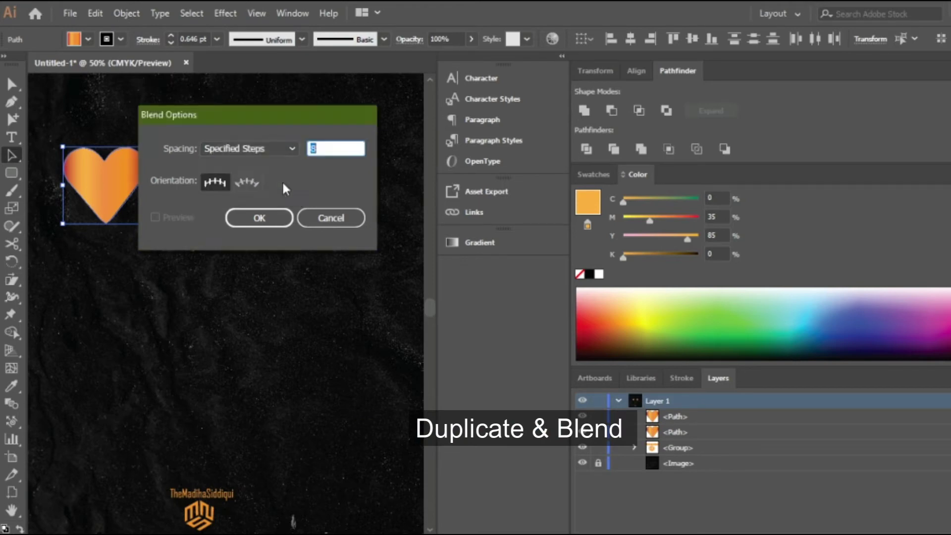
mouse_move(305, 113)
left_mouse_down()
mouse_move(258, 128)
mouse_move(247, 235)
left_mouse_up()
type("4")
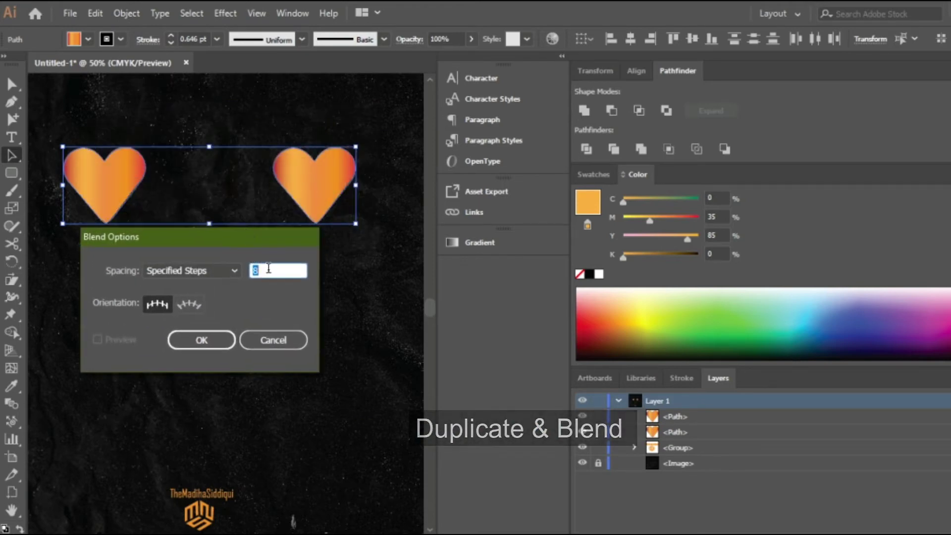
type("0")
left_click(198, 340)
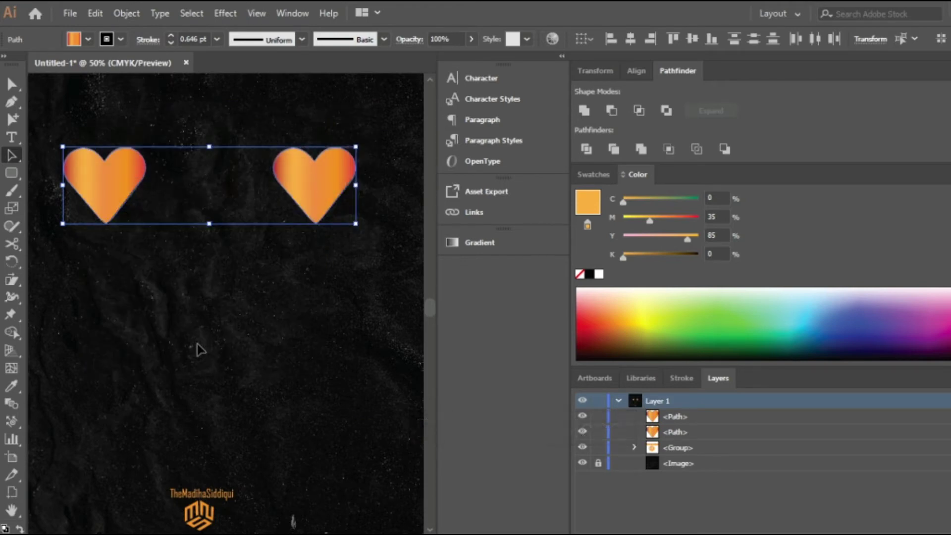
left_click(127, 14)
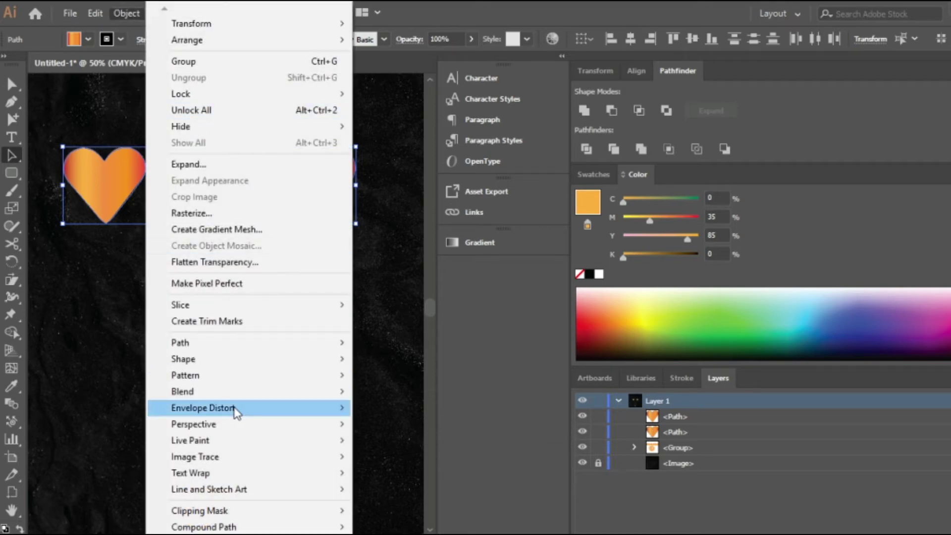
left_click(379, 388)
Step: Move the heart blend up and draw a five-point M path below it with the Pen tool
left_click_drag(321, 197, 310, 154)
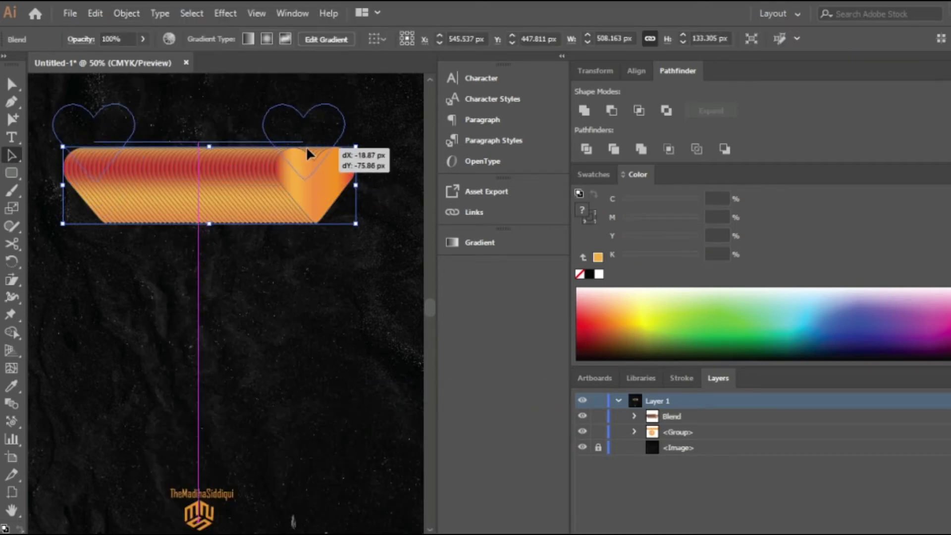
left_click(380, 298)
left_click(11, 102)
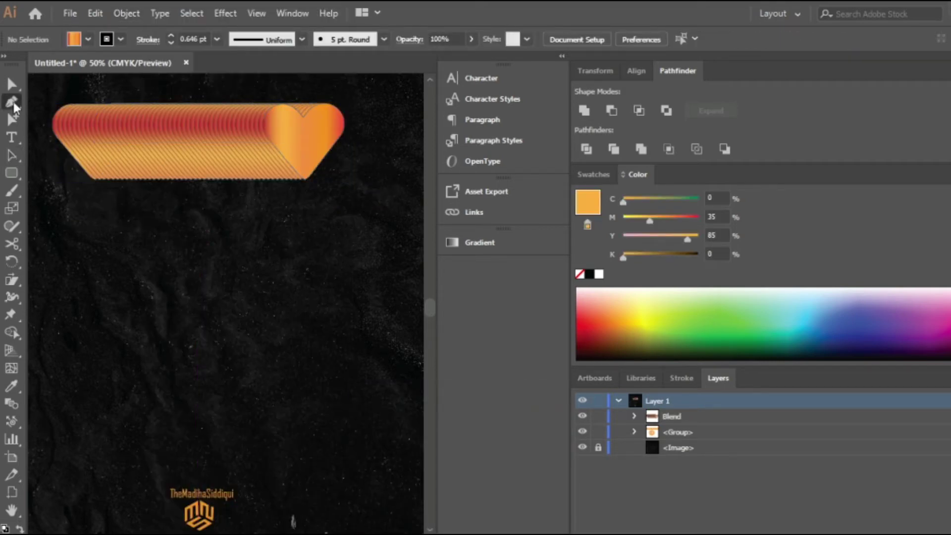
left_click(110, 404)
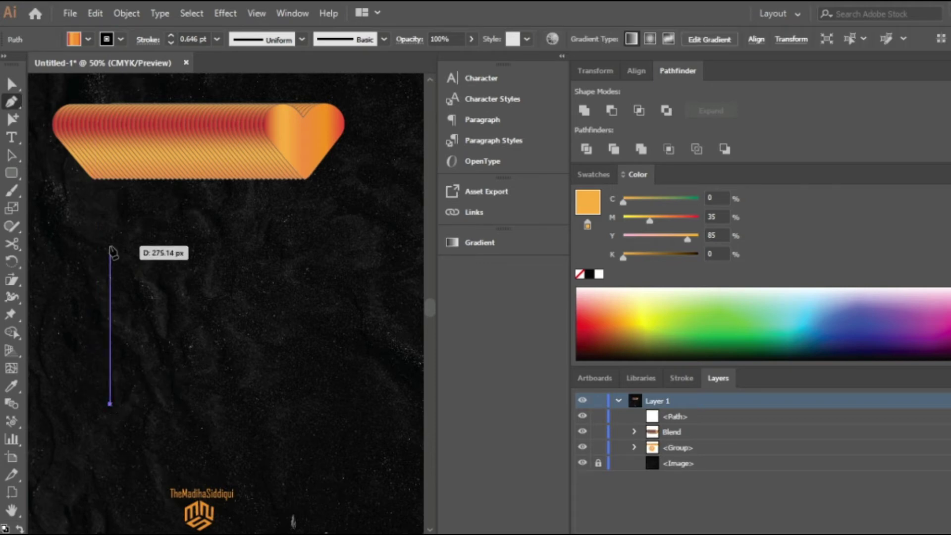
left_click(110, 245)
left_click(198, 332)
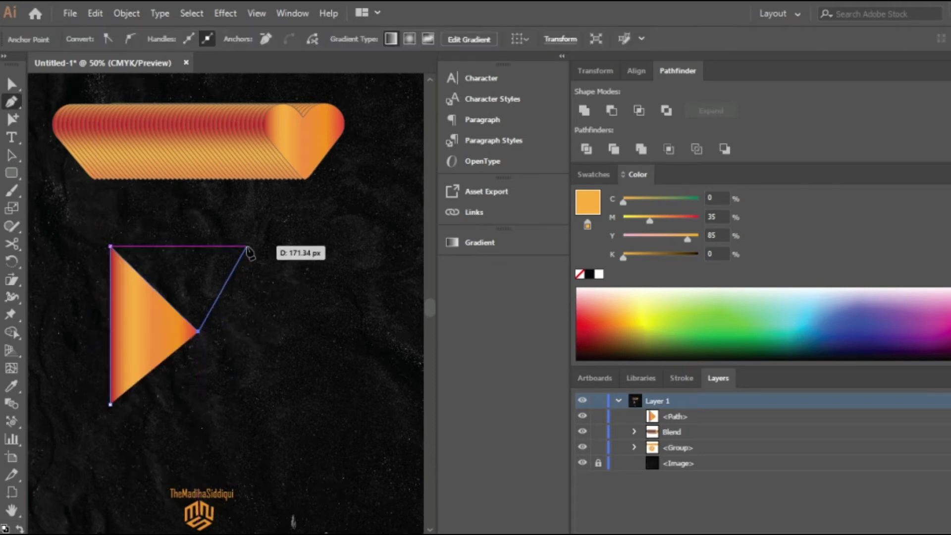
left_click(258, 246)
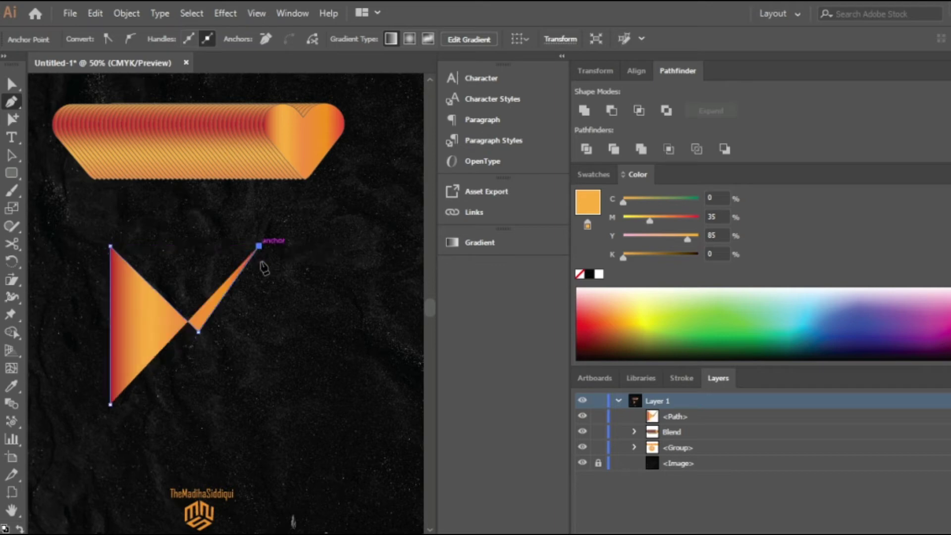
left_click(259, 404)
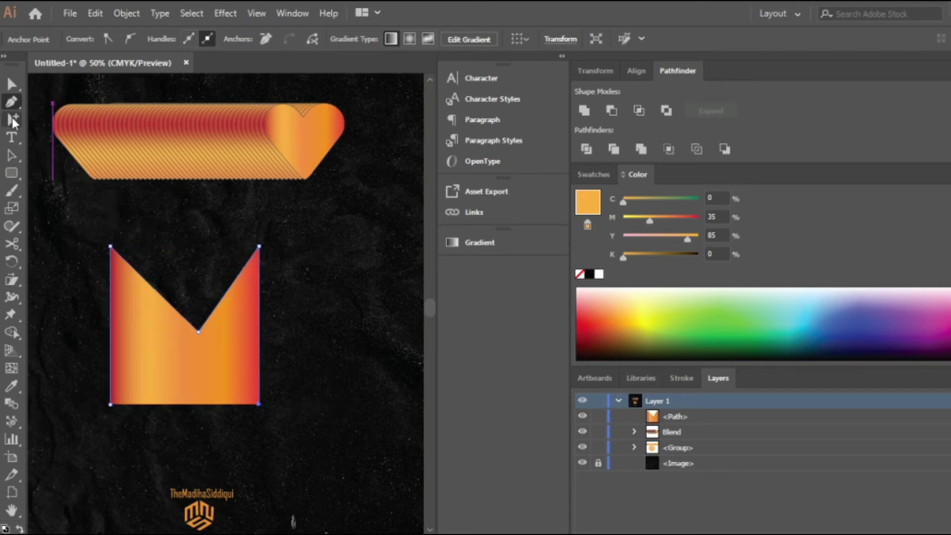
Step: Nudge the M's middle valley point left with the Curvature tool
right_click(12, 86)
left_click(99, 138)
left_click_drag(198, 331, 185, 328)
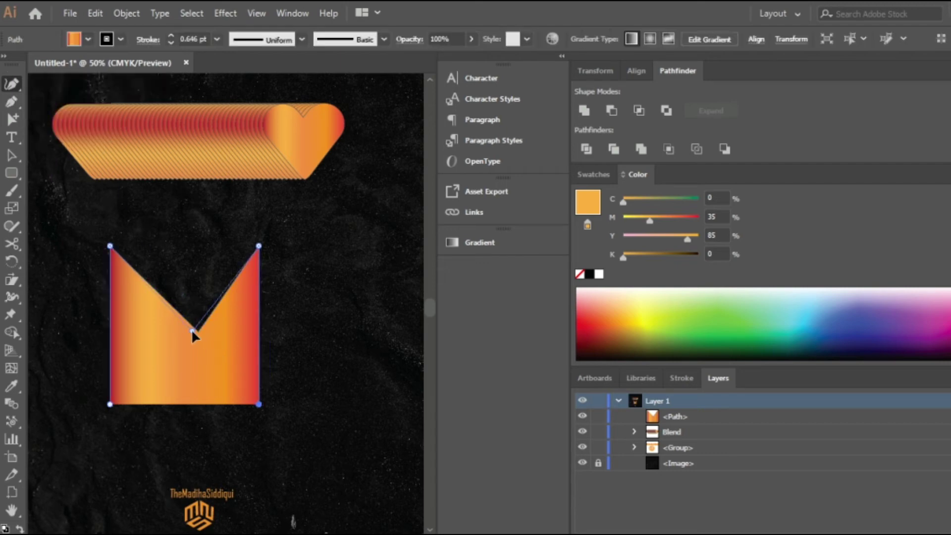
Step: Remove the M's fill and give it a light pink f2e4e7 stroke
left_click(13, 157)
left_click(579, 274)
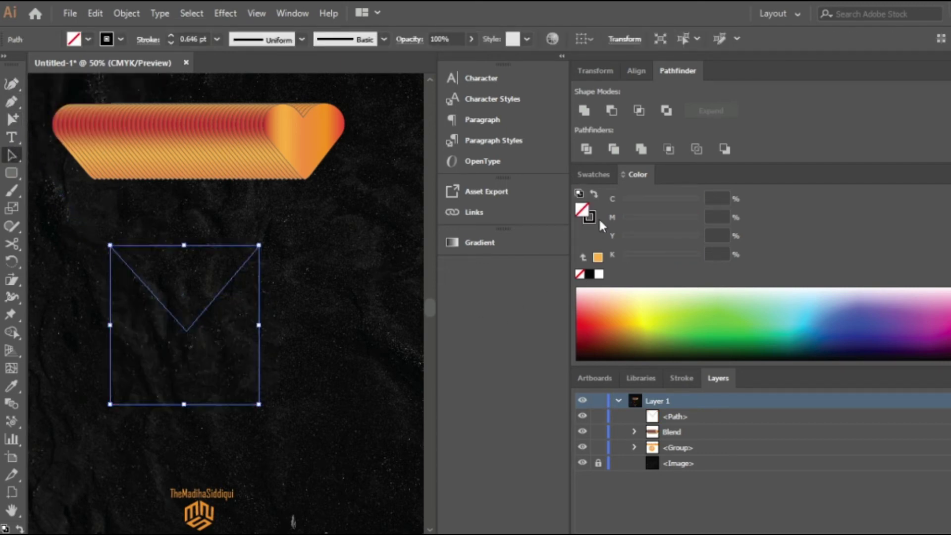
double_click(590, 218)
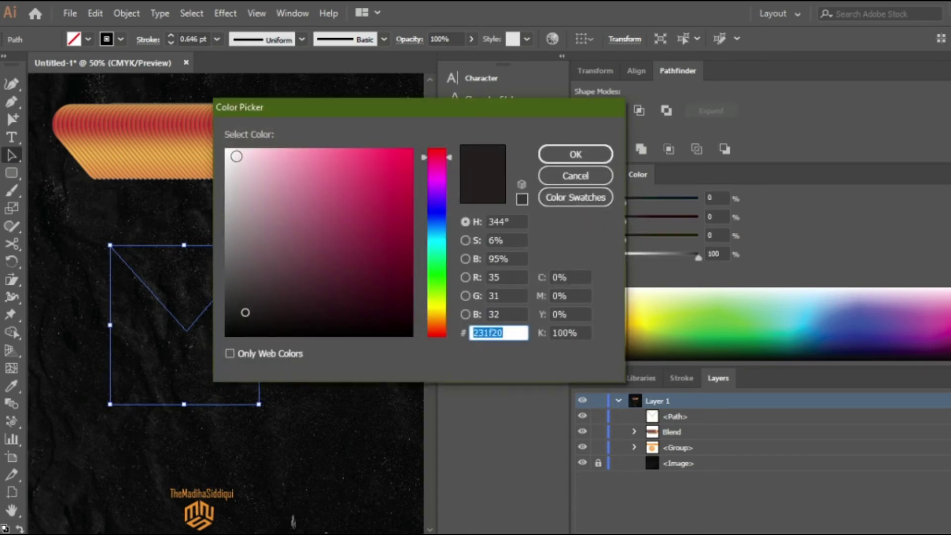
type("f2e4e7")
left_click_drag(372, 109, 206, 125)
left_click(410, 168)
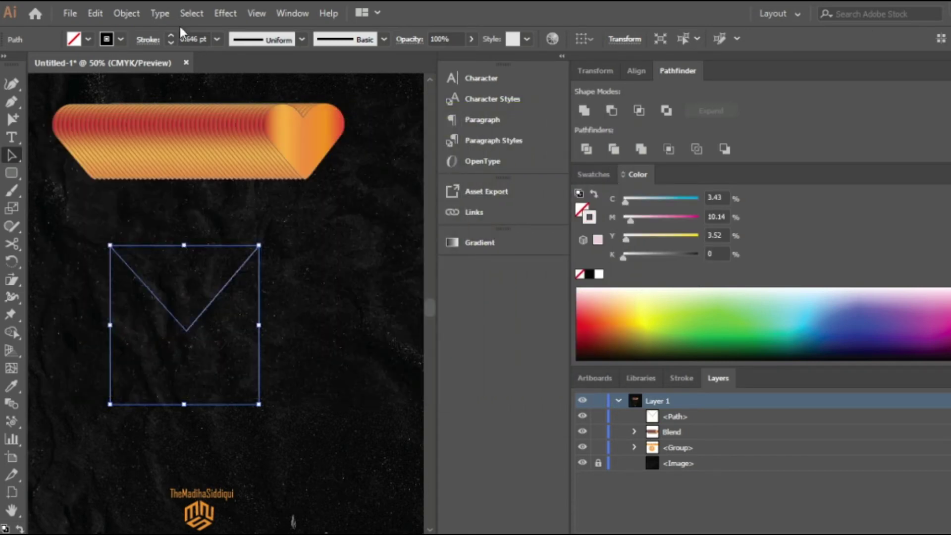
Step: Set the M's stroke weight to 3 pt and select it together with the heart blend
left_click(170, 35)
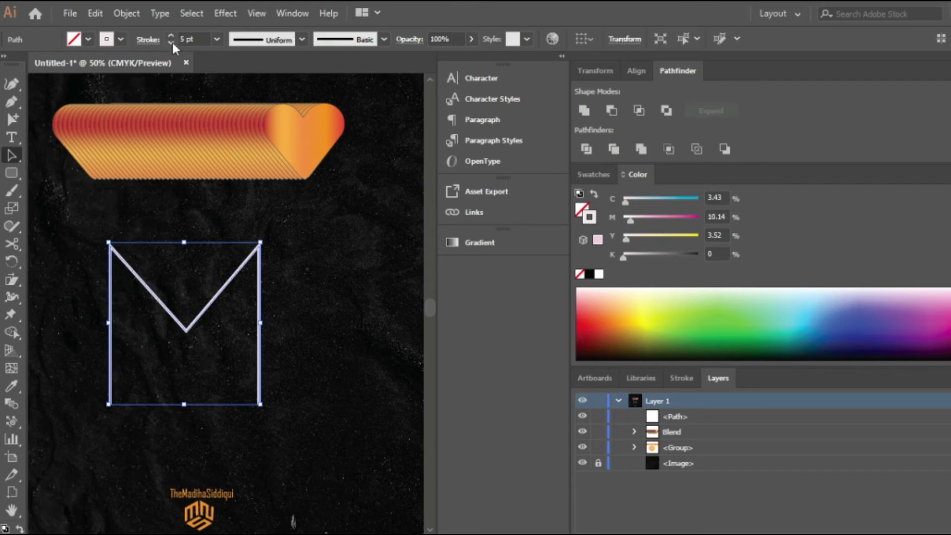
left_click(171, 42)
left_click(171, 42)
left_click(359, 348)
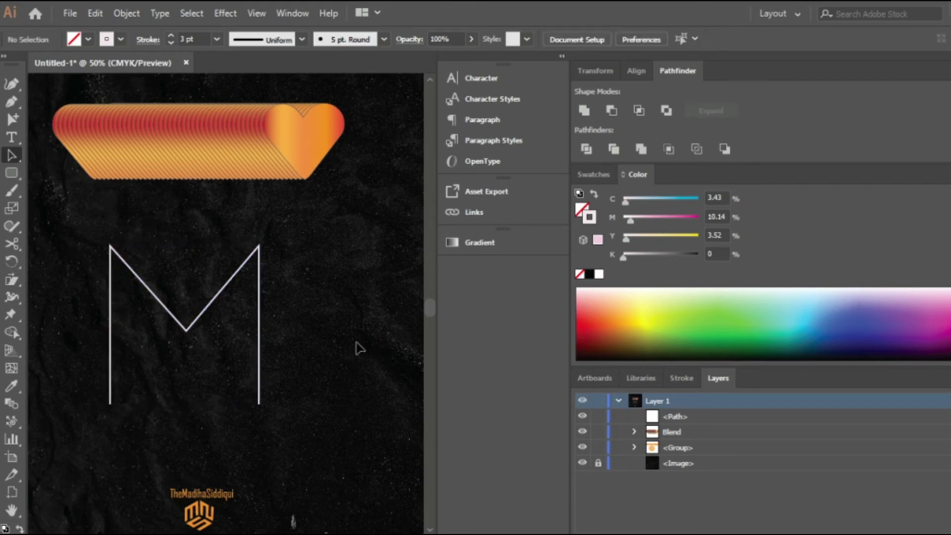
left_click_drag(59, 88, 322, 410)
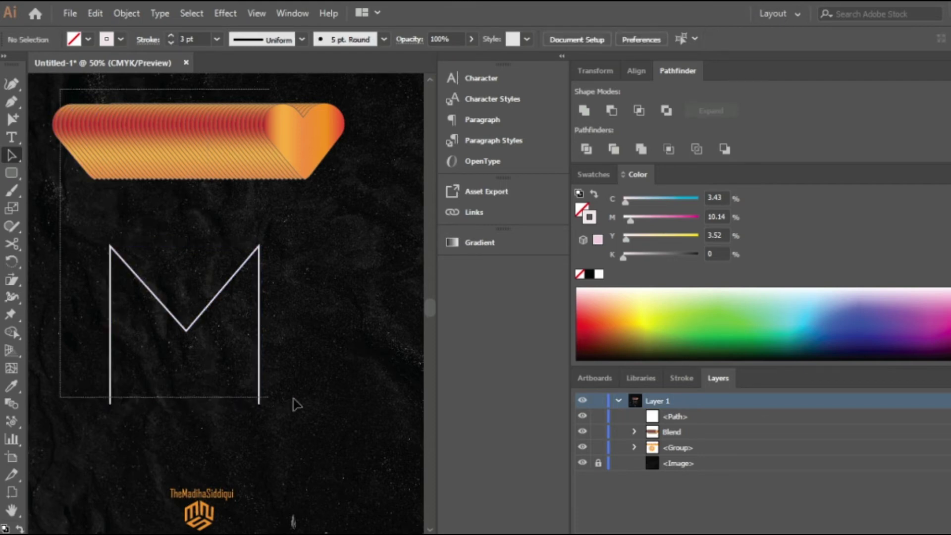
Step: Replace the heart blend's spine with the M path, then move it up and enlarge it slightly
left_click(127, 14)
mouse_move(182, 391)
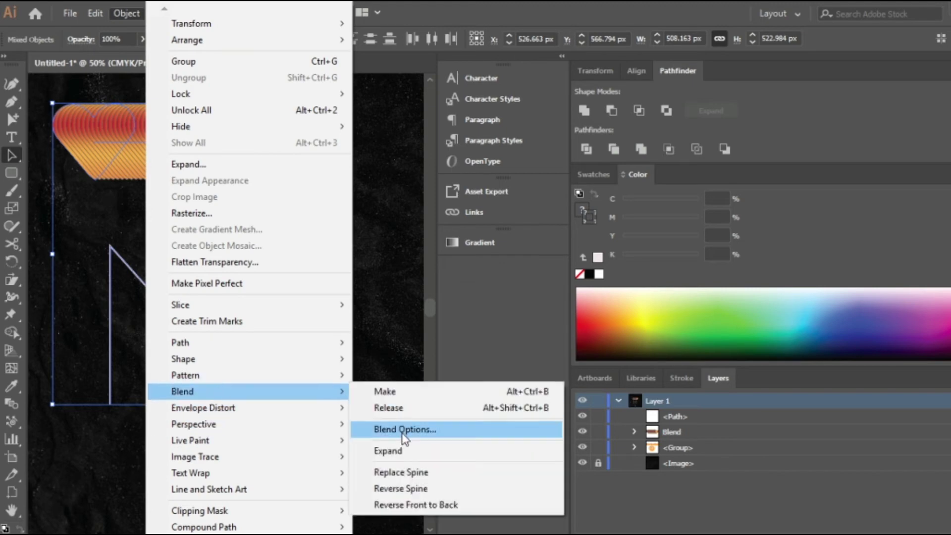
left_click(400, 472)
left_click_drag(285, 373, 275, 306)
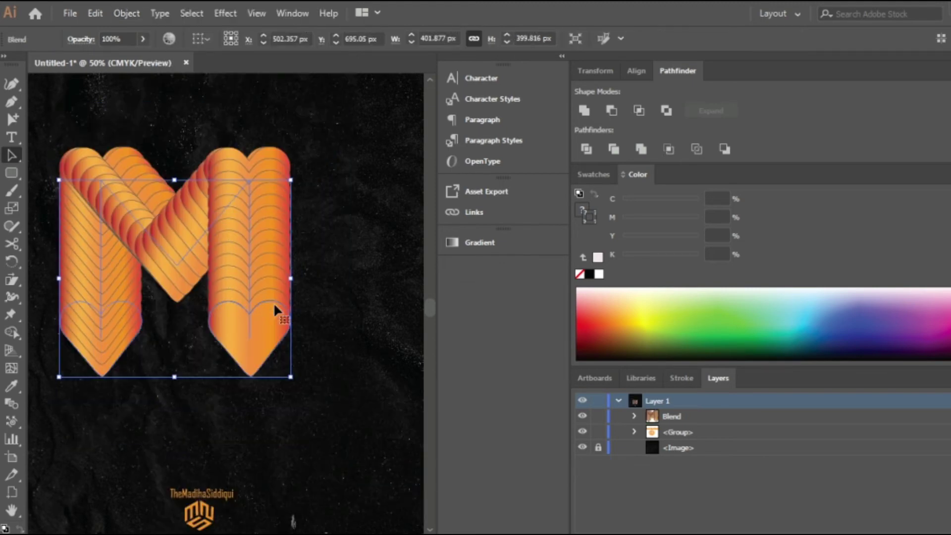
left_click(364, 377)
left_click(227, 293)
left_click_drag(292, 379, 312, 395)
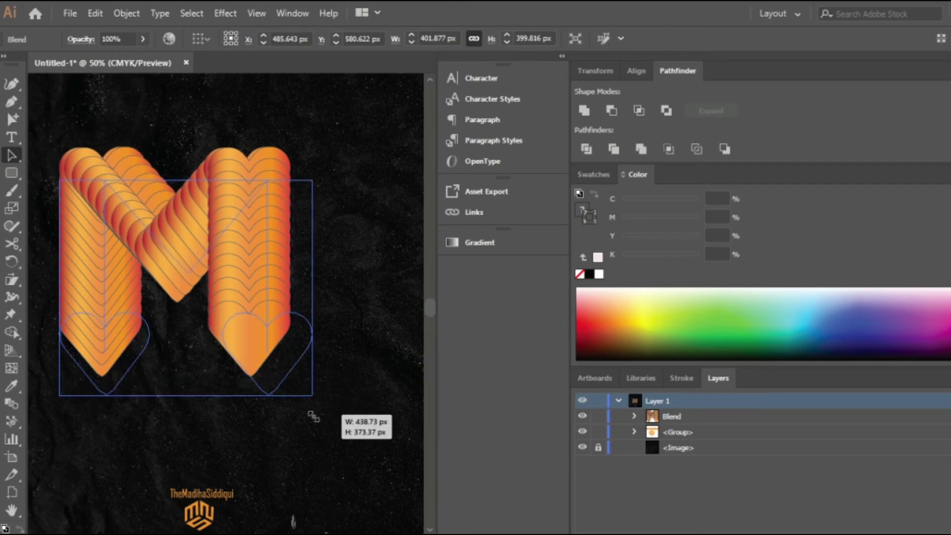
left_click(130, 14)
mouse_move(182, 391)
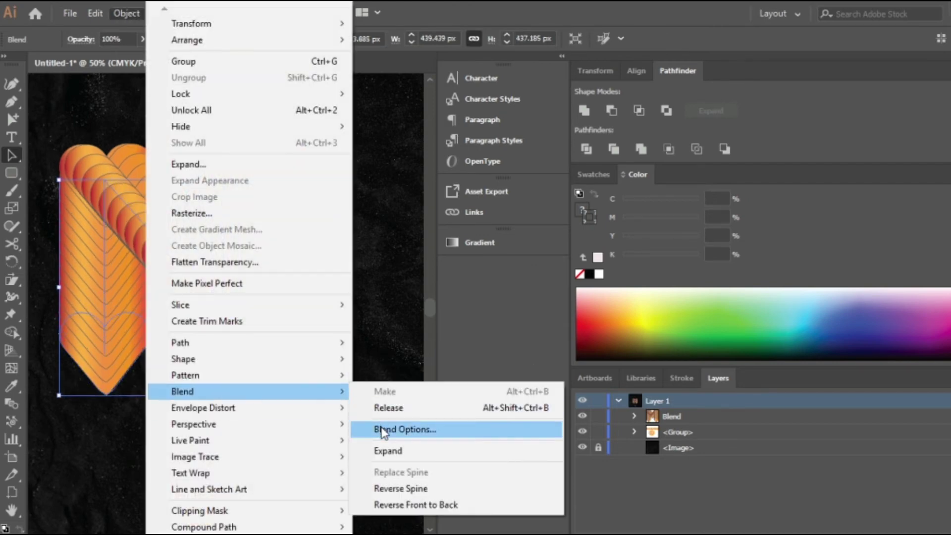
Step: Set the M blend to 35 specified steps with preview turned on
left_click(383, 429)
left_click(187, 341)
left_click(118, 14)
left_click(400, 431)
left_click(97, 339)
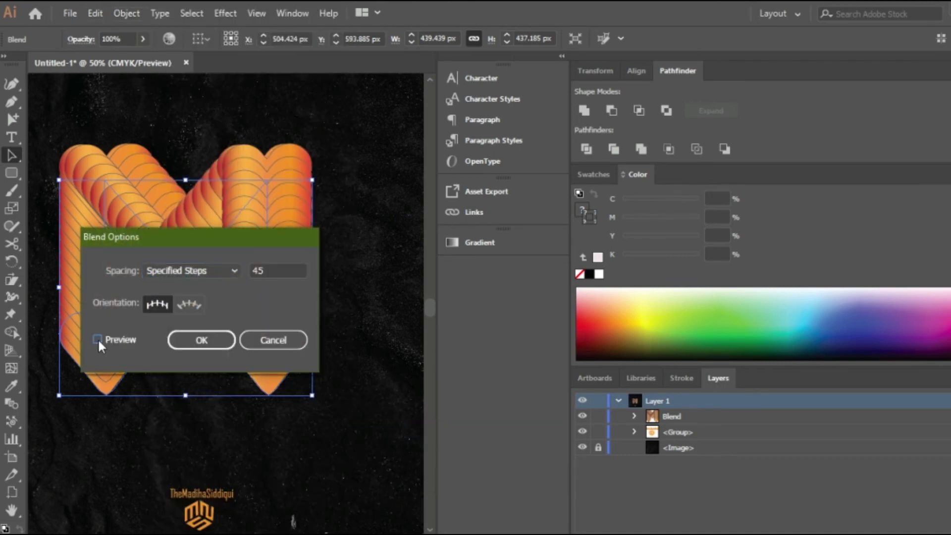
left_click(276, 271)
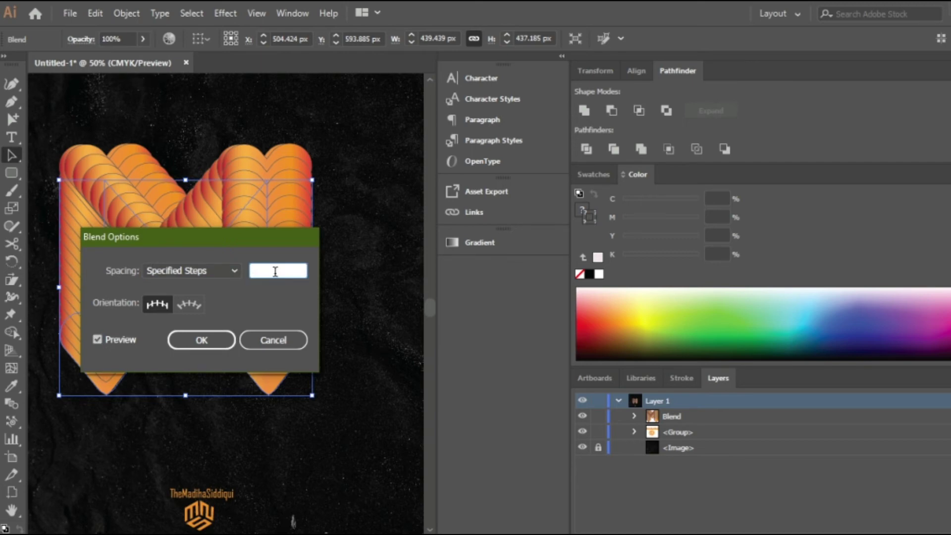
type("35")
left_click(212, 339)
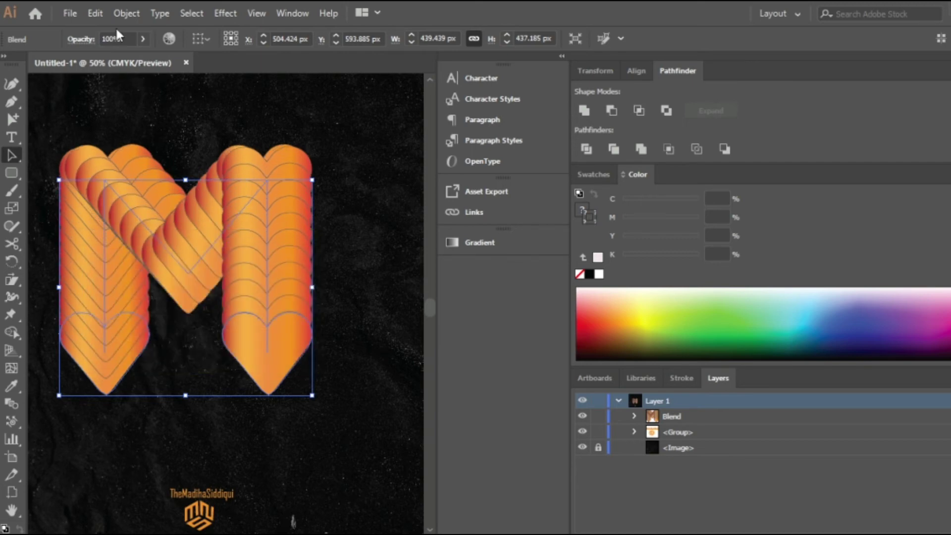
Step: Change the blend's specified steps to 65
left_click(126, 14)
left_click(377, 430)
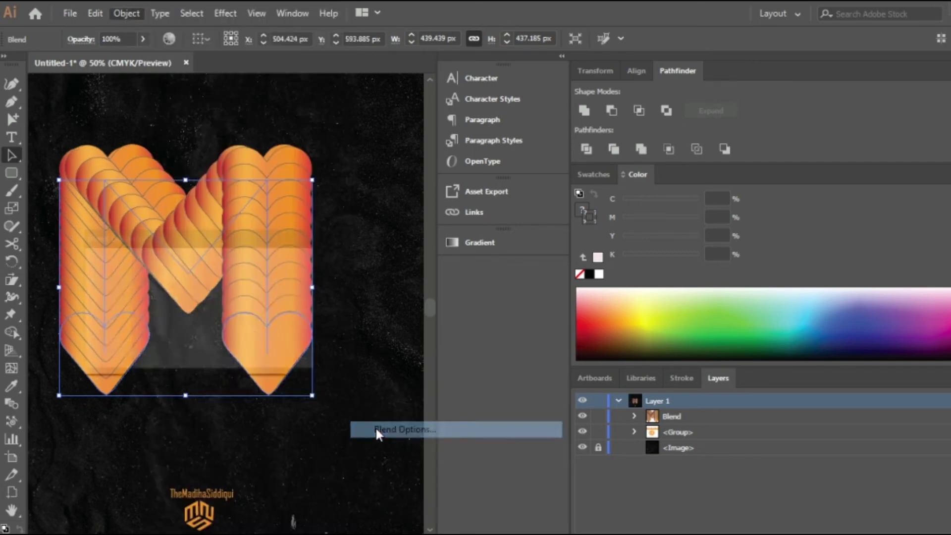
double_click(275, 271)
key("BackSpace")
key("Return")
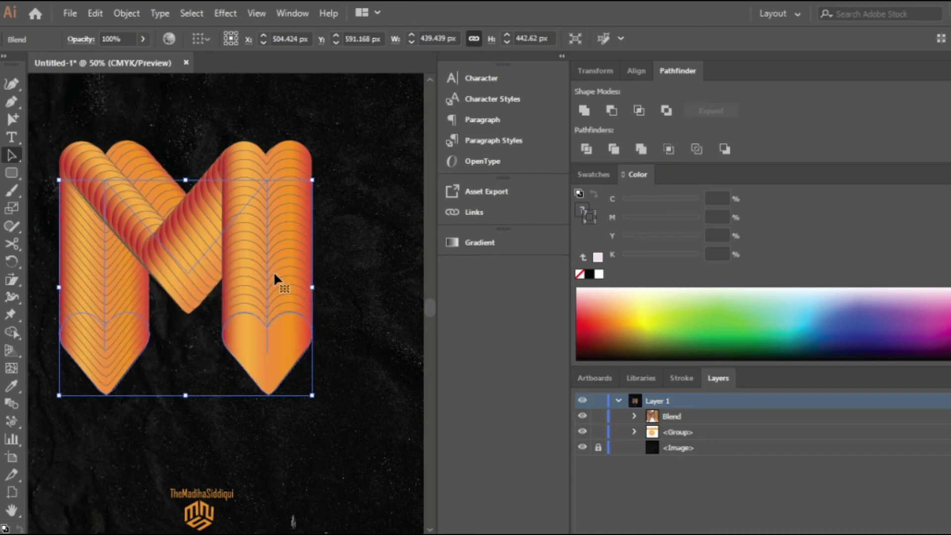
Step: Raise the blend's specified steps to 70 for a smooth letter
left_click(129, 13)
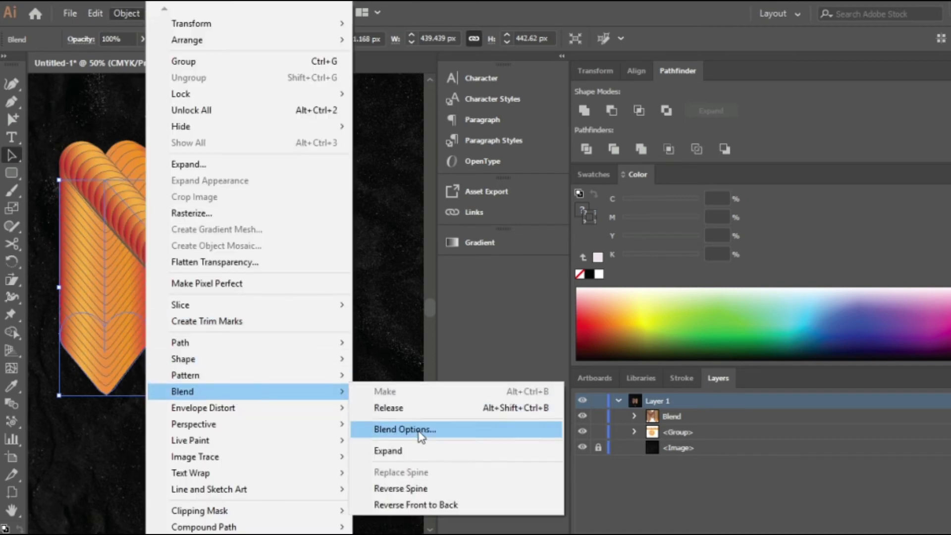
left_click(446, 429)
double_click(269, 270)
key("BackSpace")
type("70")
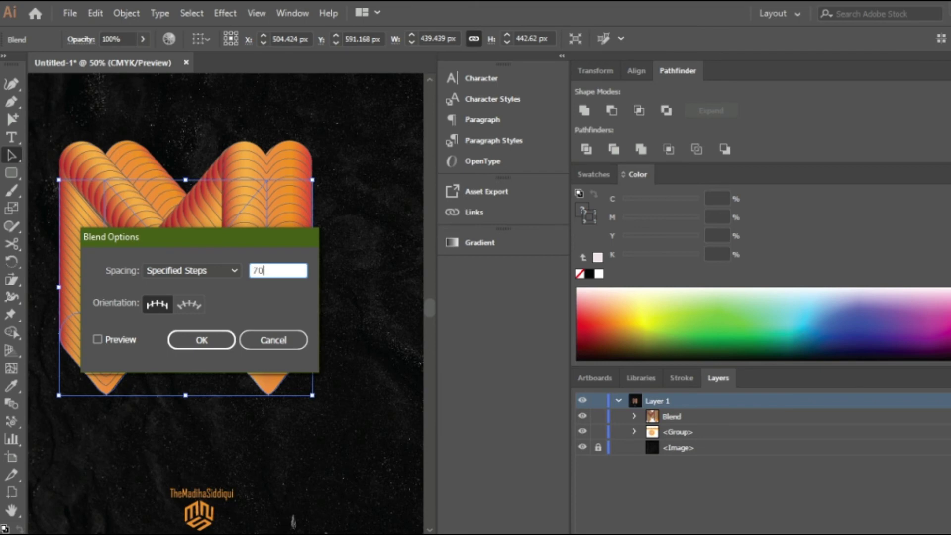
key("Return")
Step: Curve the M spine with the Curvature tool, hooking the right leg and bending the left leg
left_click(12, 83)
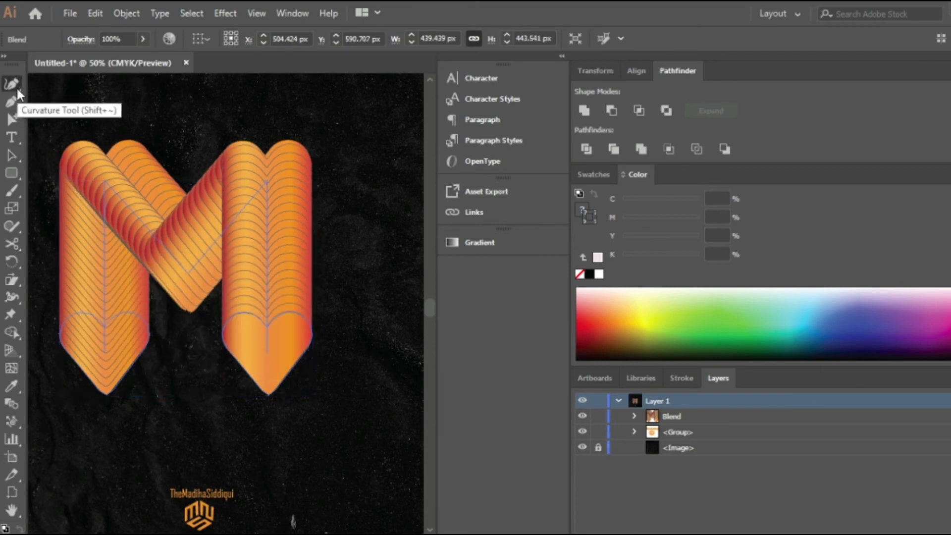
left_click(267, 353)
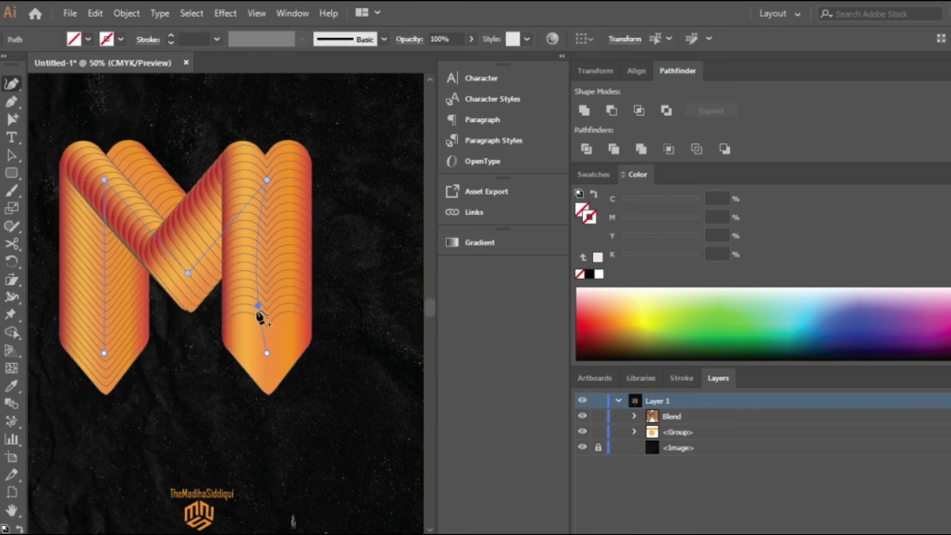
left_click_drag(266, 353, 339, 413)
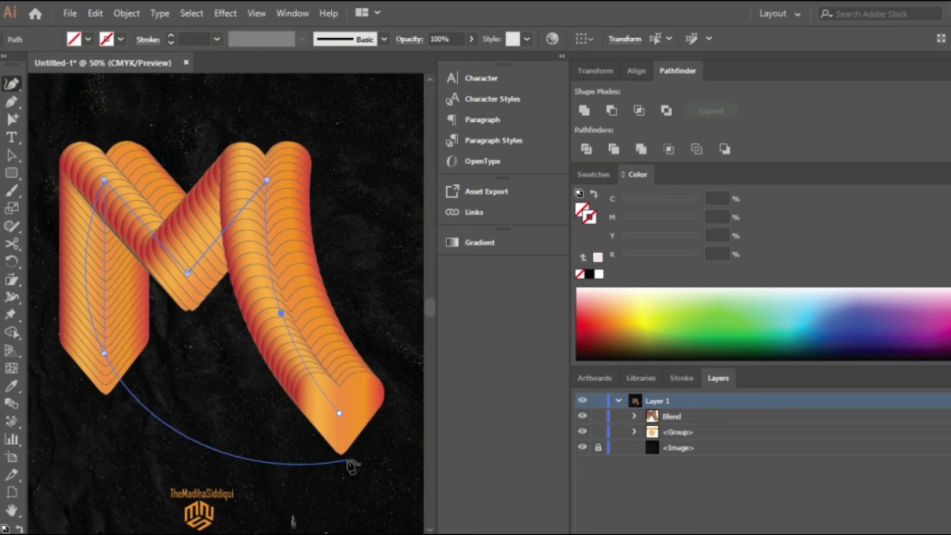
left_click_drag(351, 466, 244, 382)
left_click(276, 272)
left_click_drag(186, 314, 122, 290)
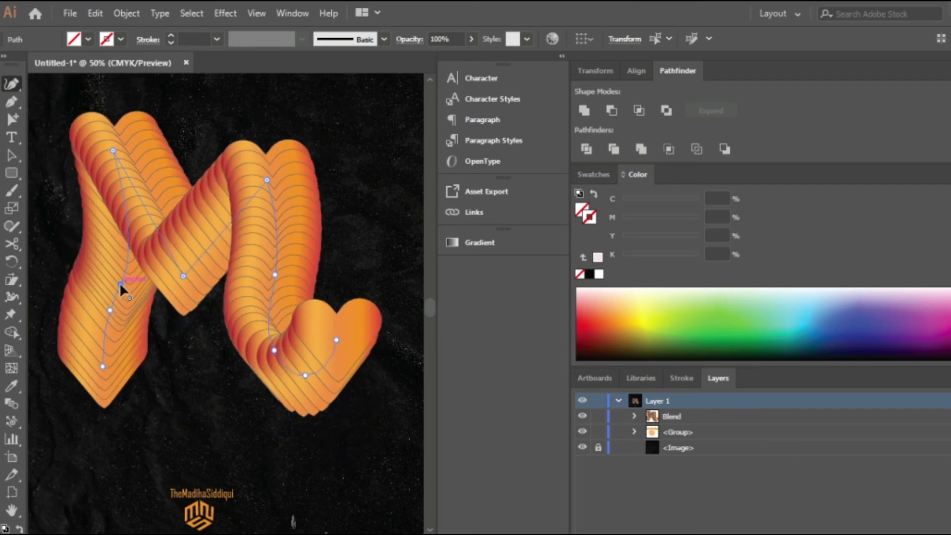
key("v")
left_click(346, 373)
Step: Switch the M blend's gradient type to Radial in the Gradient panel
left_click(126, 13)
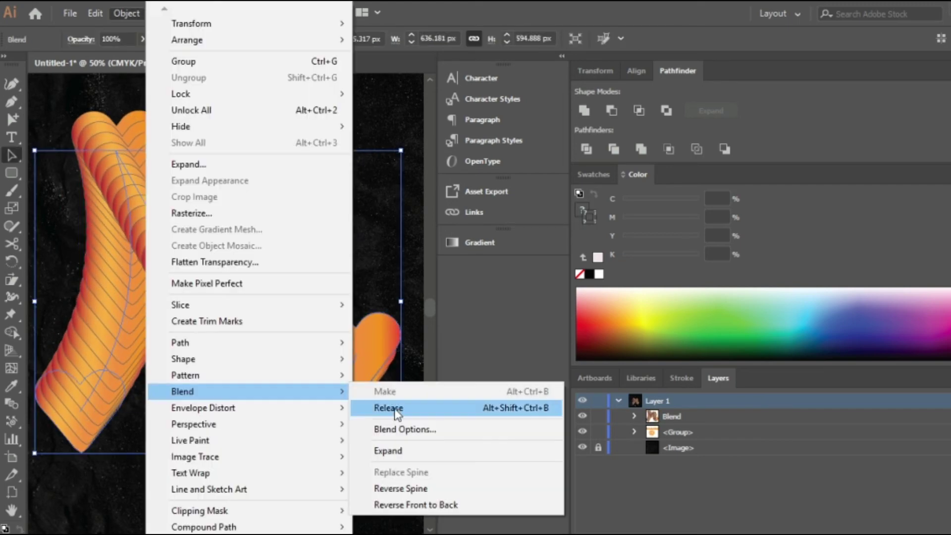
left_click(570, 242)
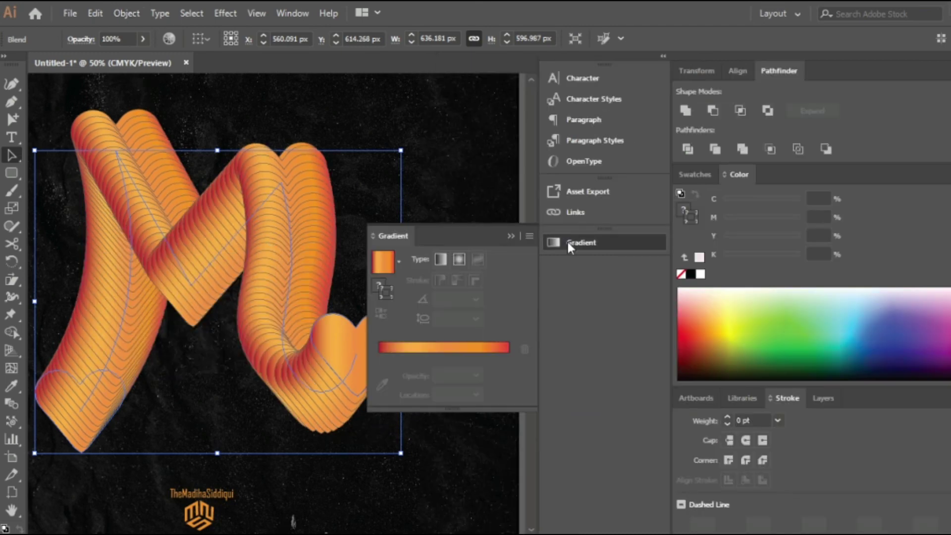
left_click(459, 260)
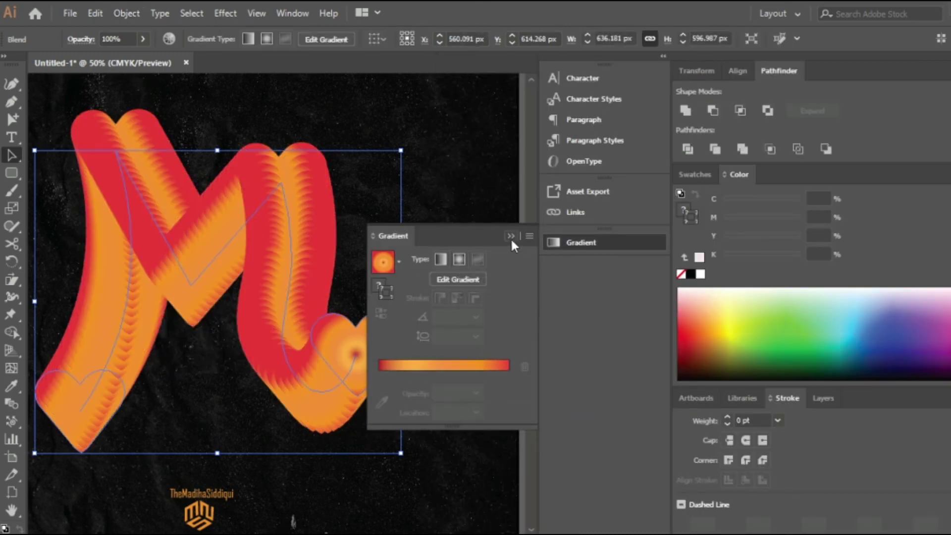
left_click(510, 236)
Step: Deselect and reselect the M blend to check the red-edged, orange-centred hearts
left_click(477, 248)
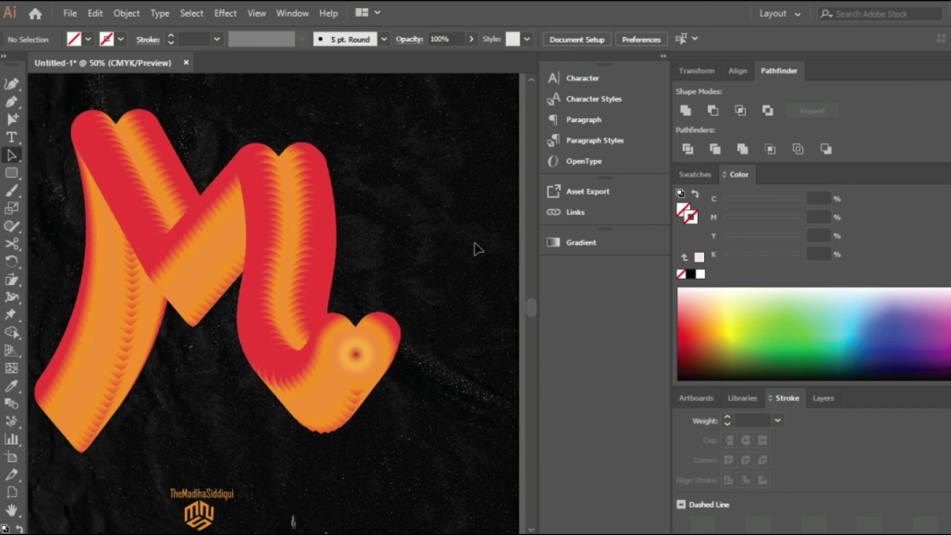
left_click(311, 250)
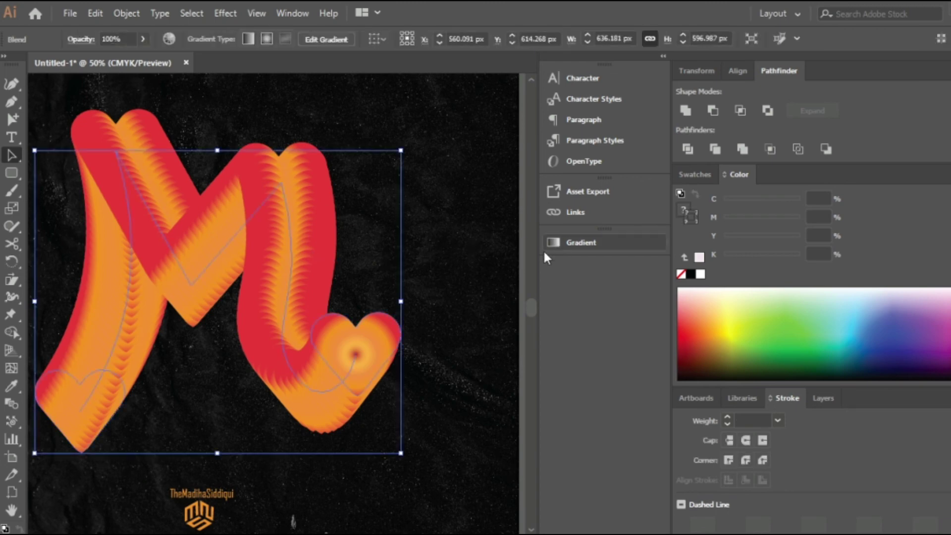
left_click(459, 292)
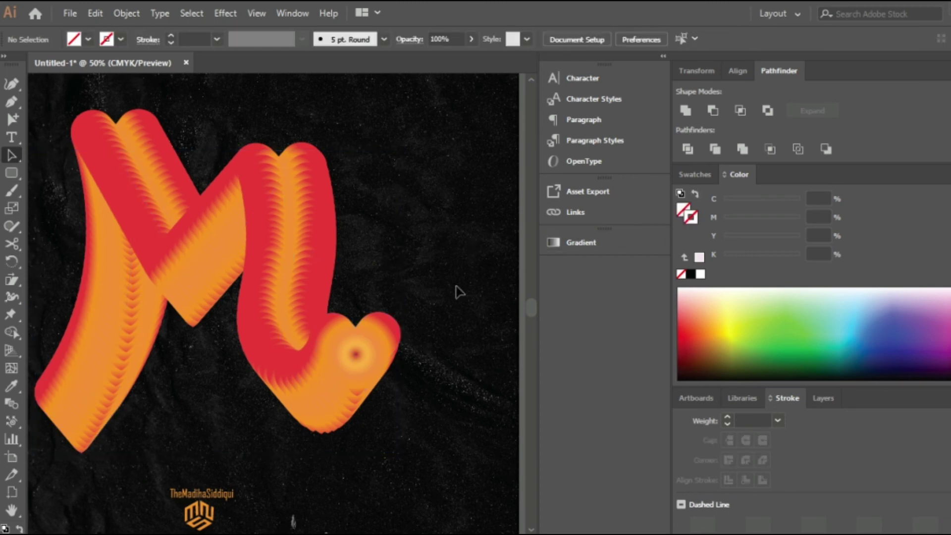
left_click(306, 325)
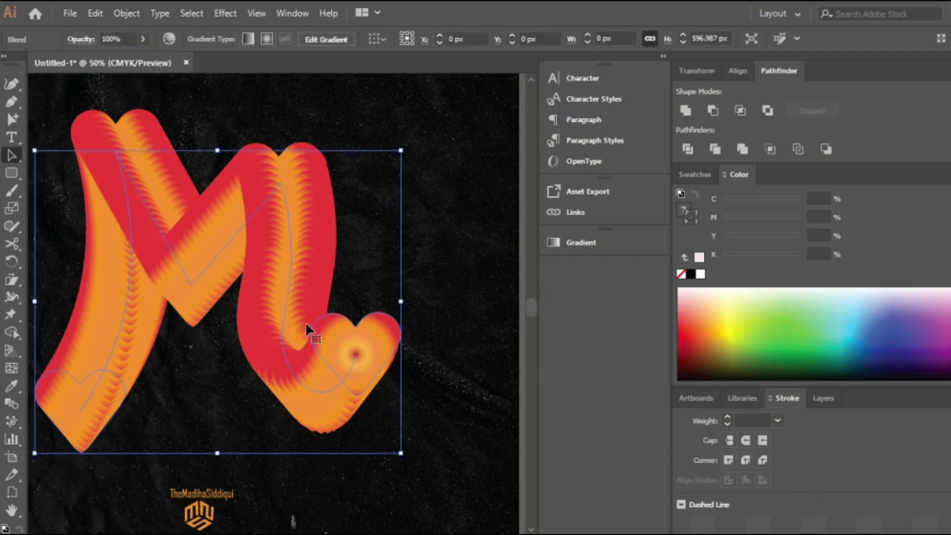
Step: Adjust the M spine's anchors: nudge the left foot right, raise the right peak, smooth the lower points, shift the heart tail right
left_click(9, 101)
left_click(79, 410)
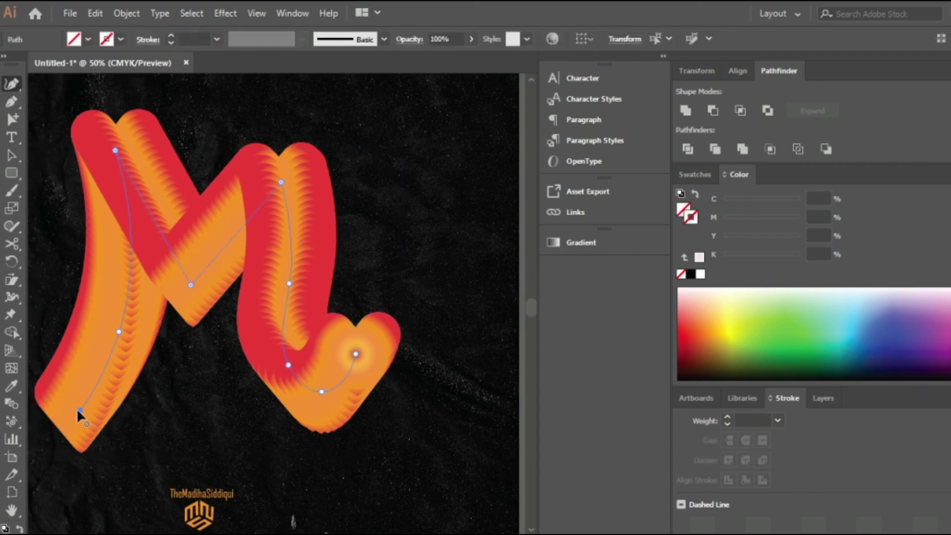
left_click_drag(97, 411, 98, 410)
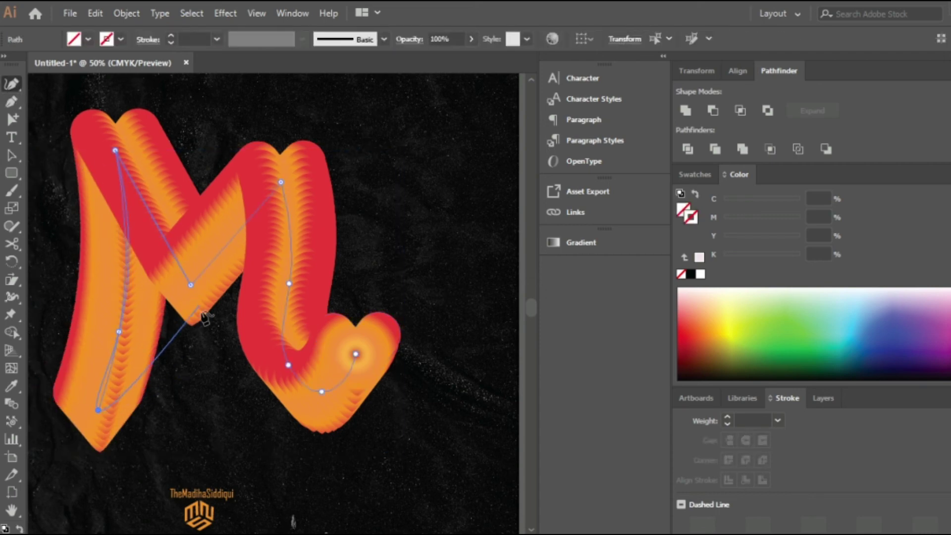
left_click_drag(288, 364, 292, 354)
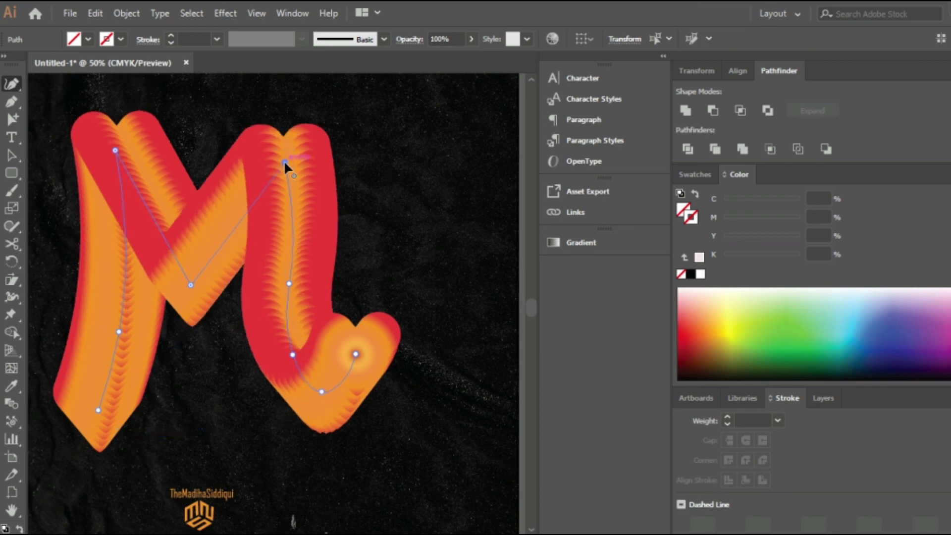
left_click_drag(285, 161, 285, 151)
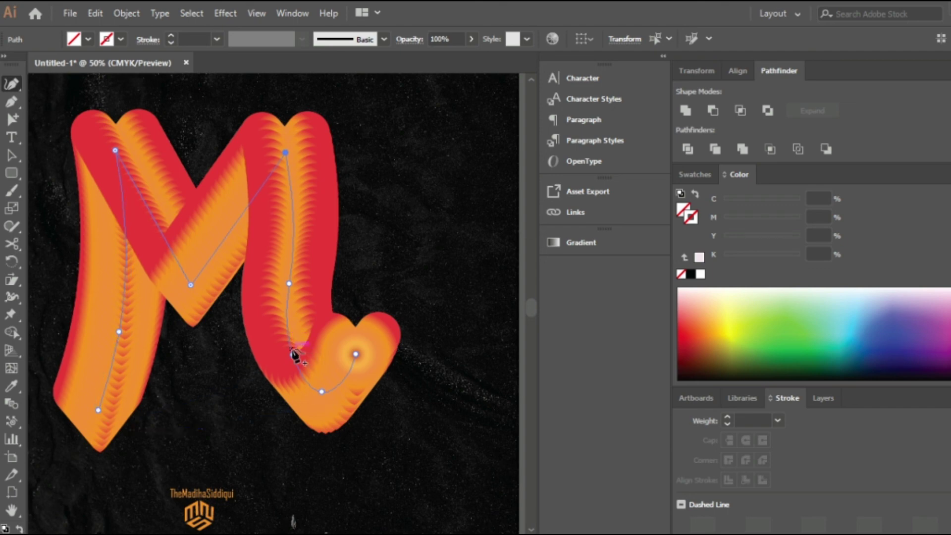
left_click_drag(279, 358, 288, 355)
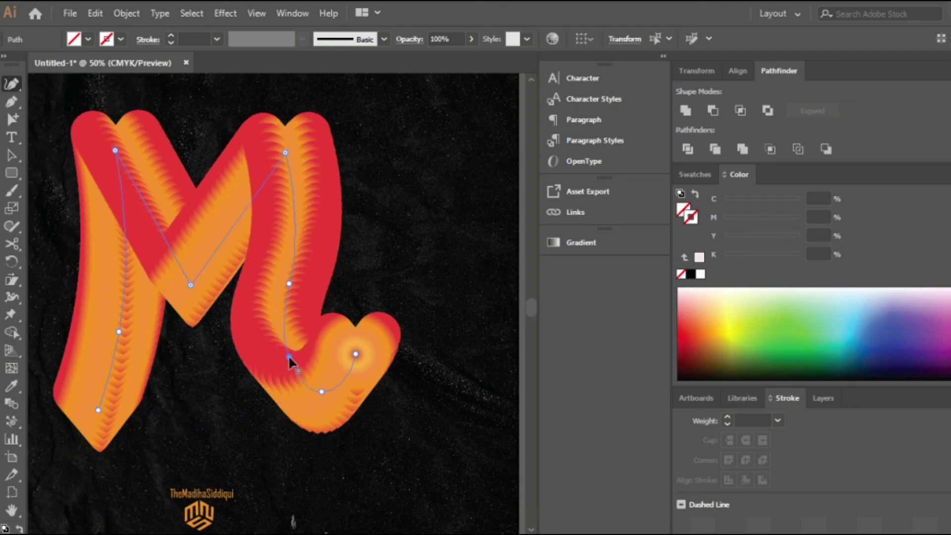
left_click_drag(356, 354, 362, 353)
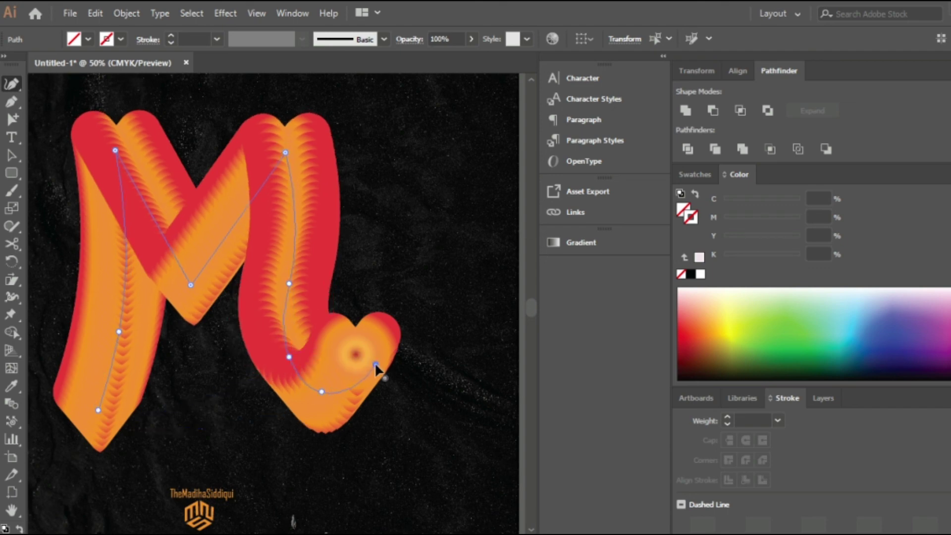